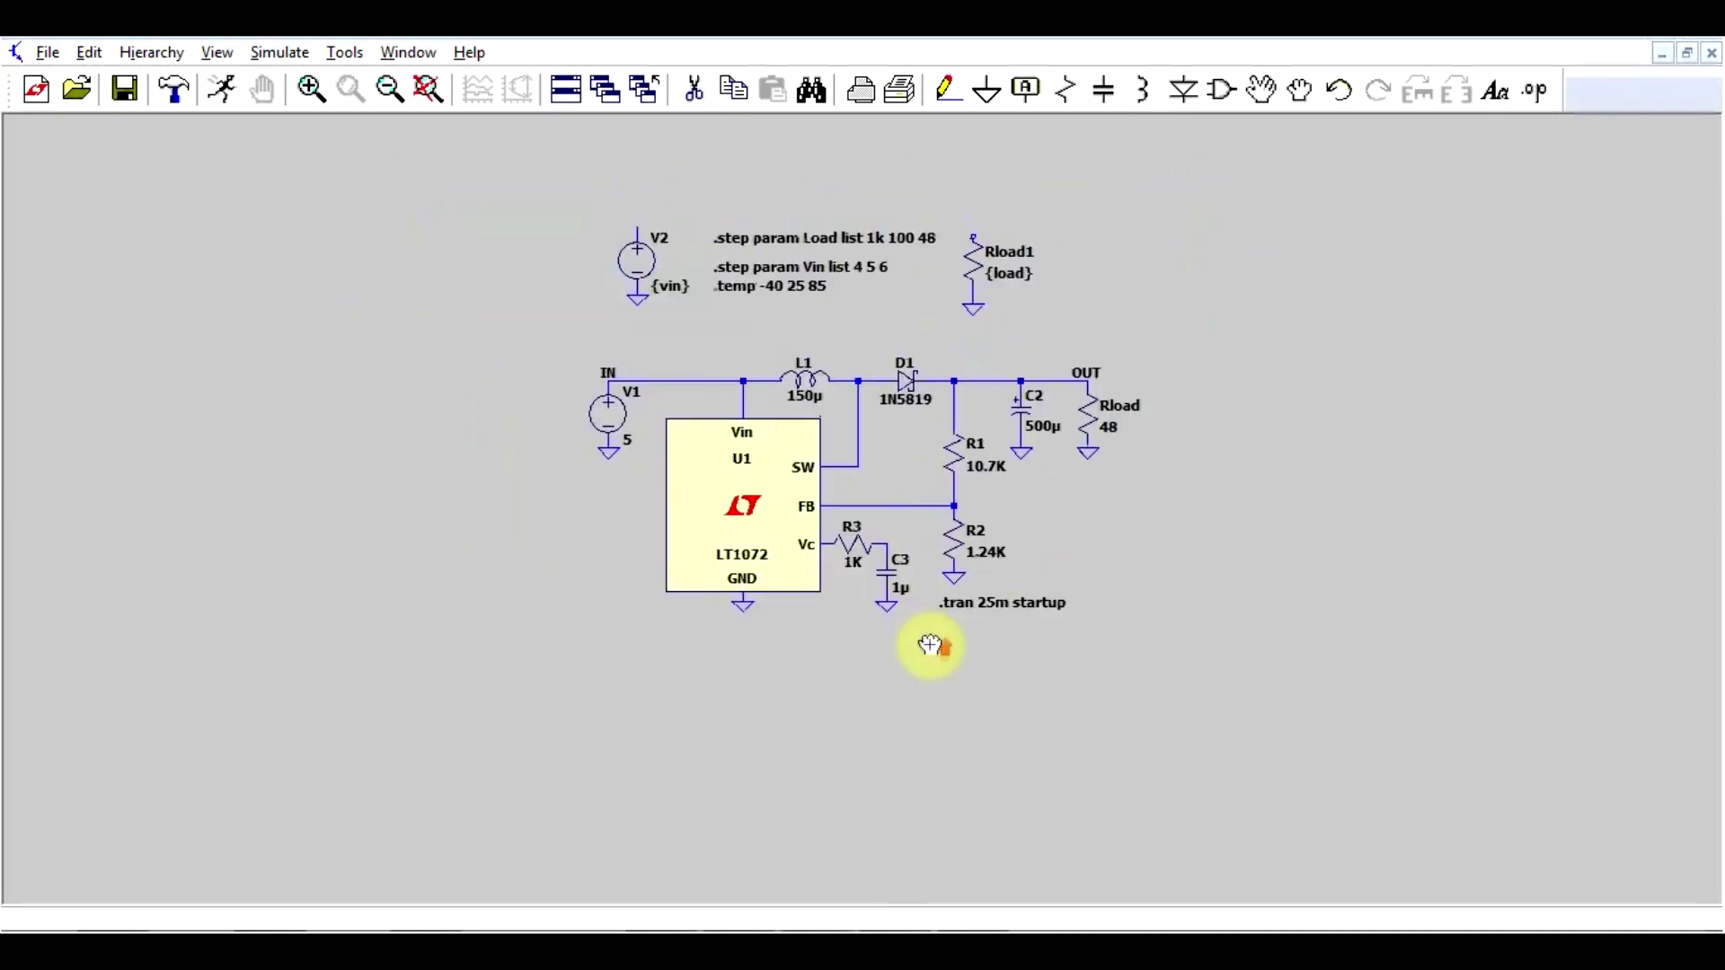
# Zoom in on the divider schematic: 5 V source V1, two 1k resistors and the vout label
pyautogui.scroll(1, 853, 272)
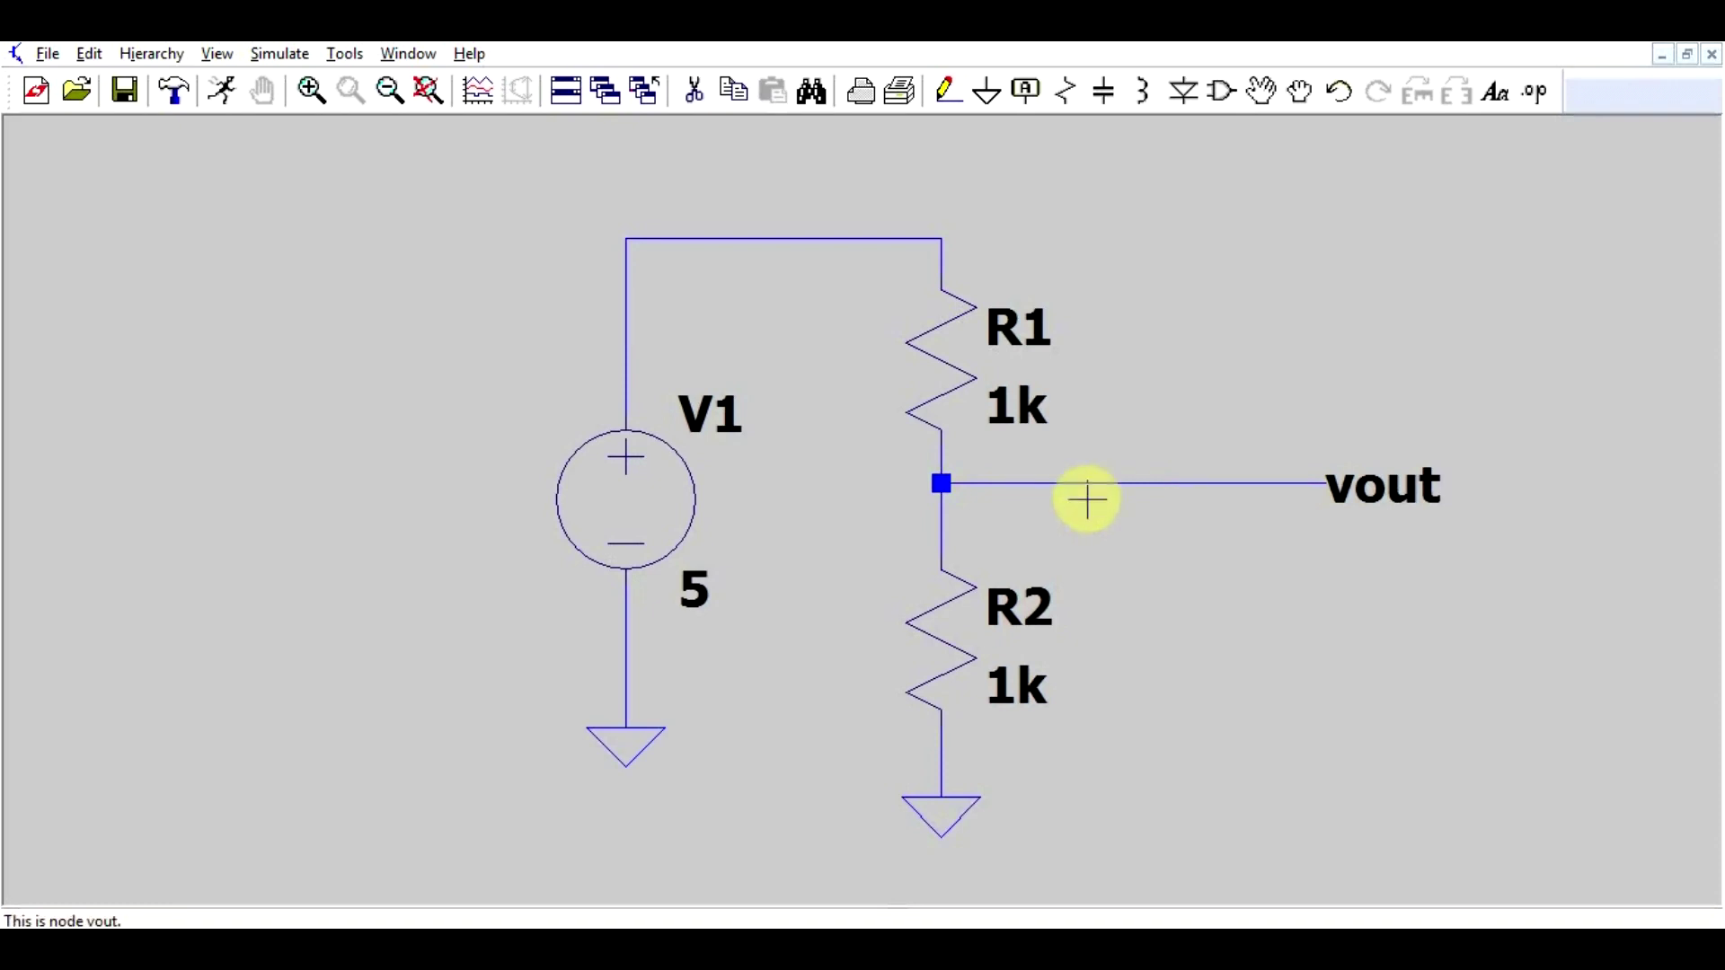
pyautogui.click(1538, 95)
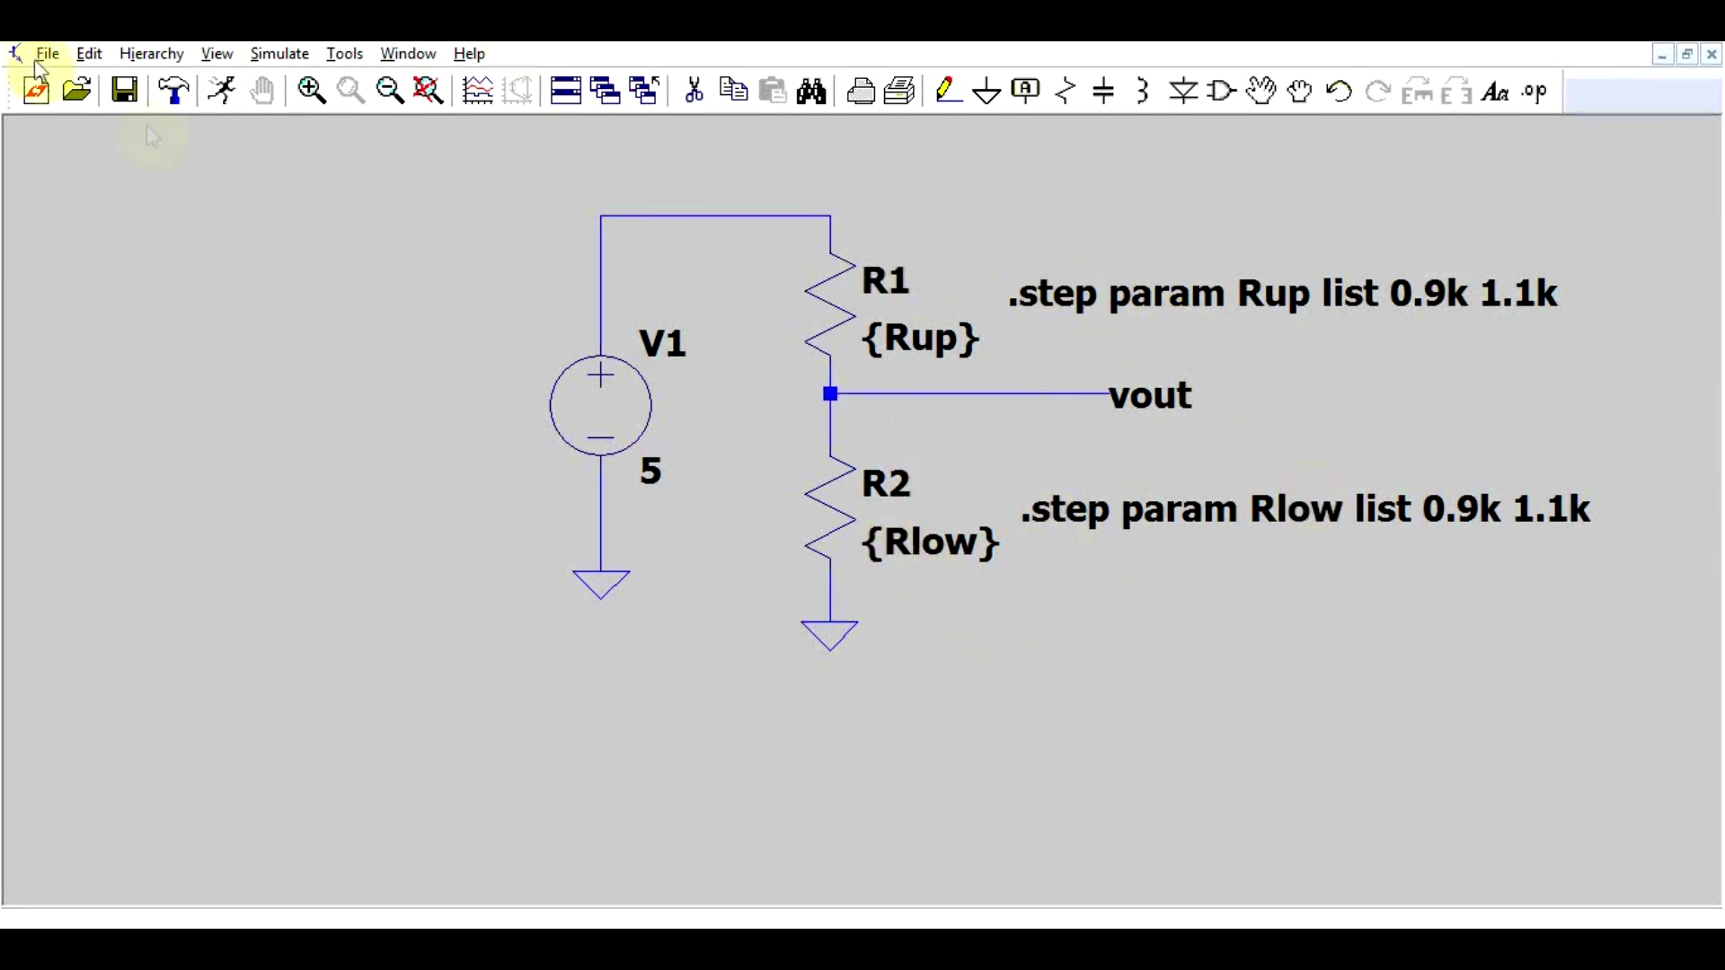
# Run the stepped divider simulation and view vout at about 450, 500 and 550 mV
pyautogui.click(222, 89)
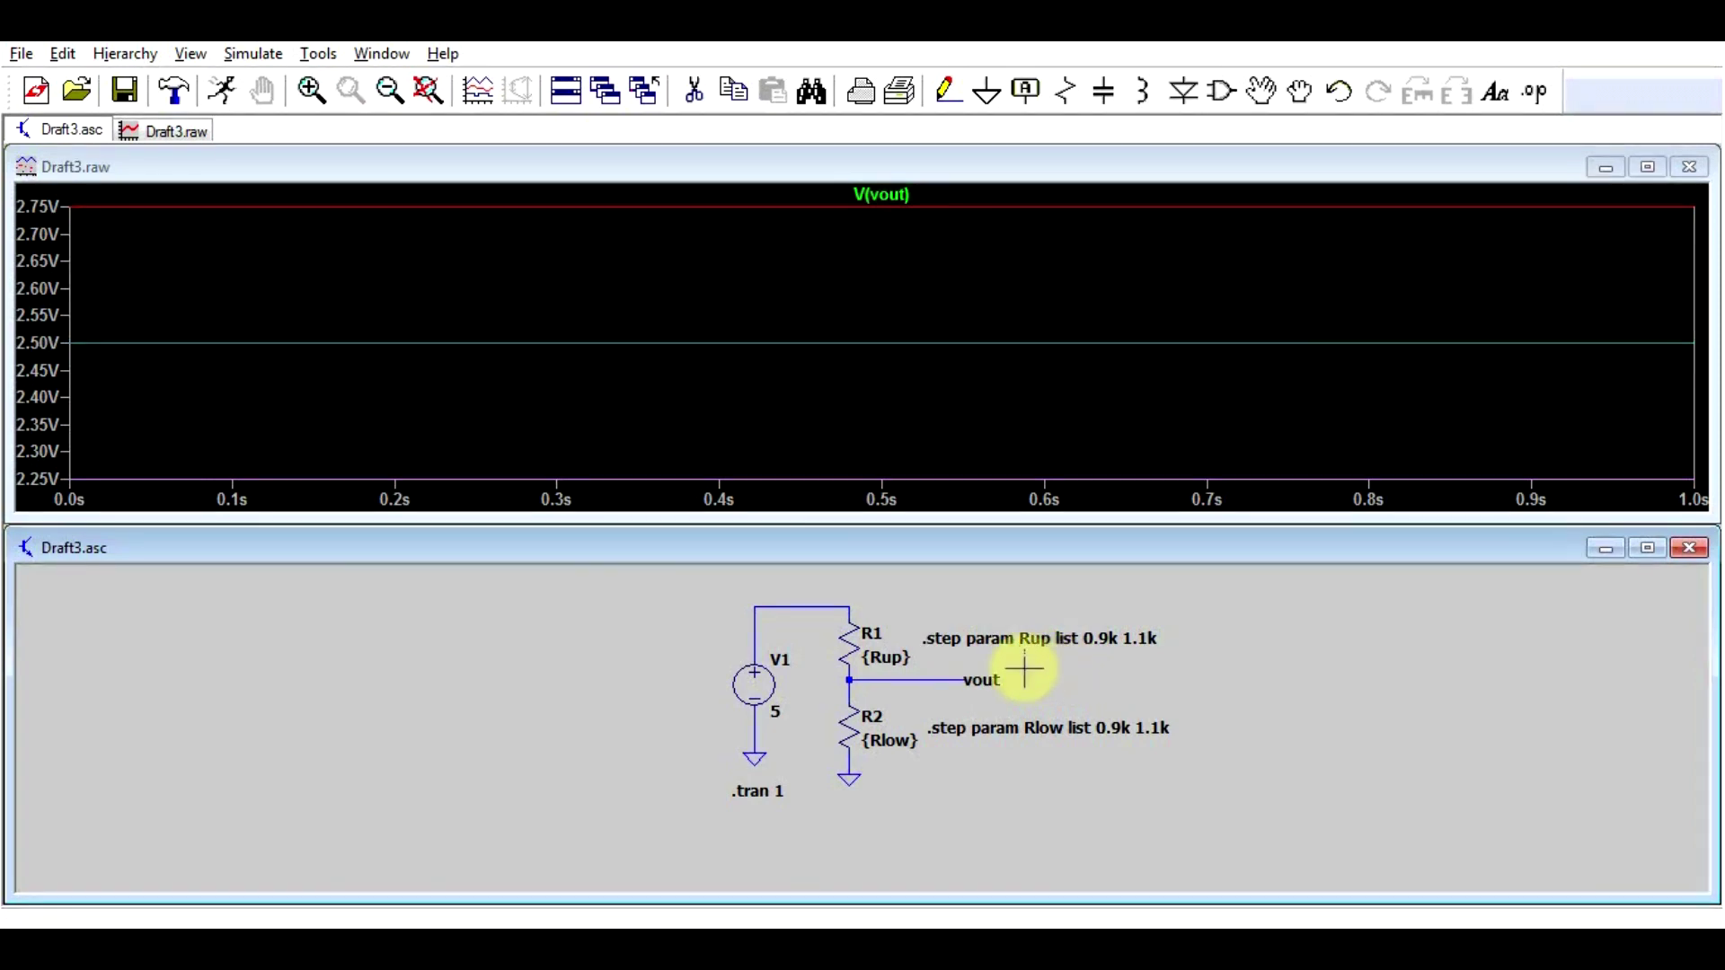
pyautogui.scroll(2, 1026, 698)
pyautogui.scroll(2, 1022, 702)
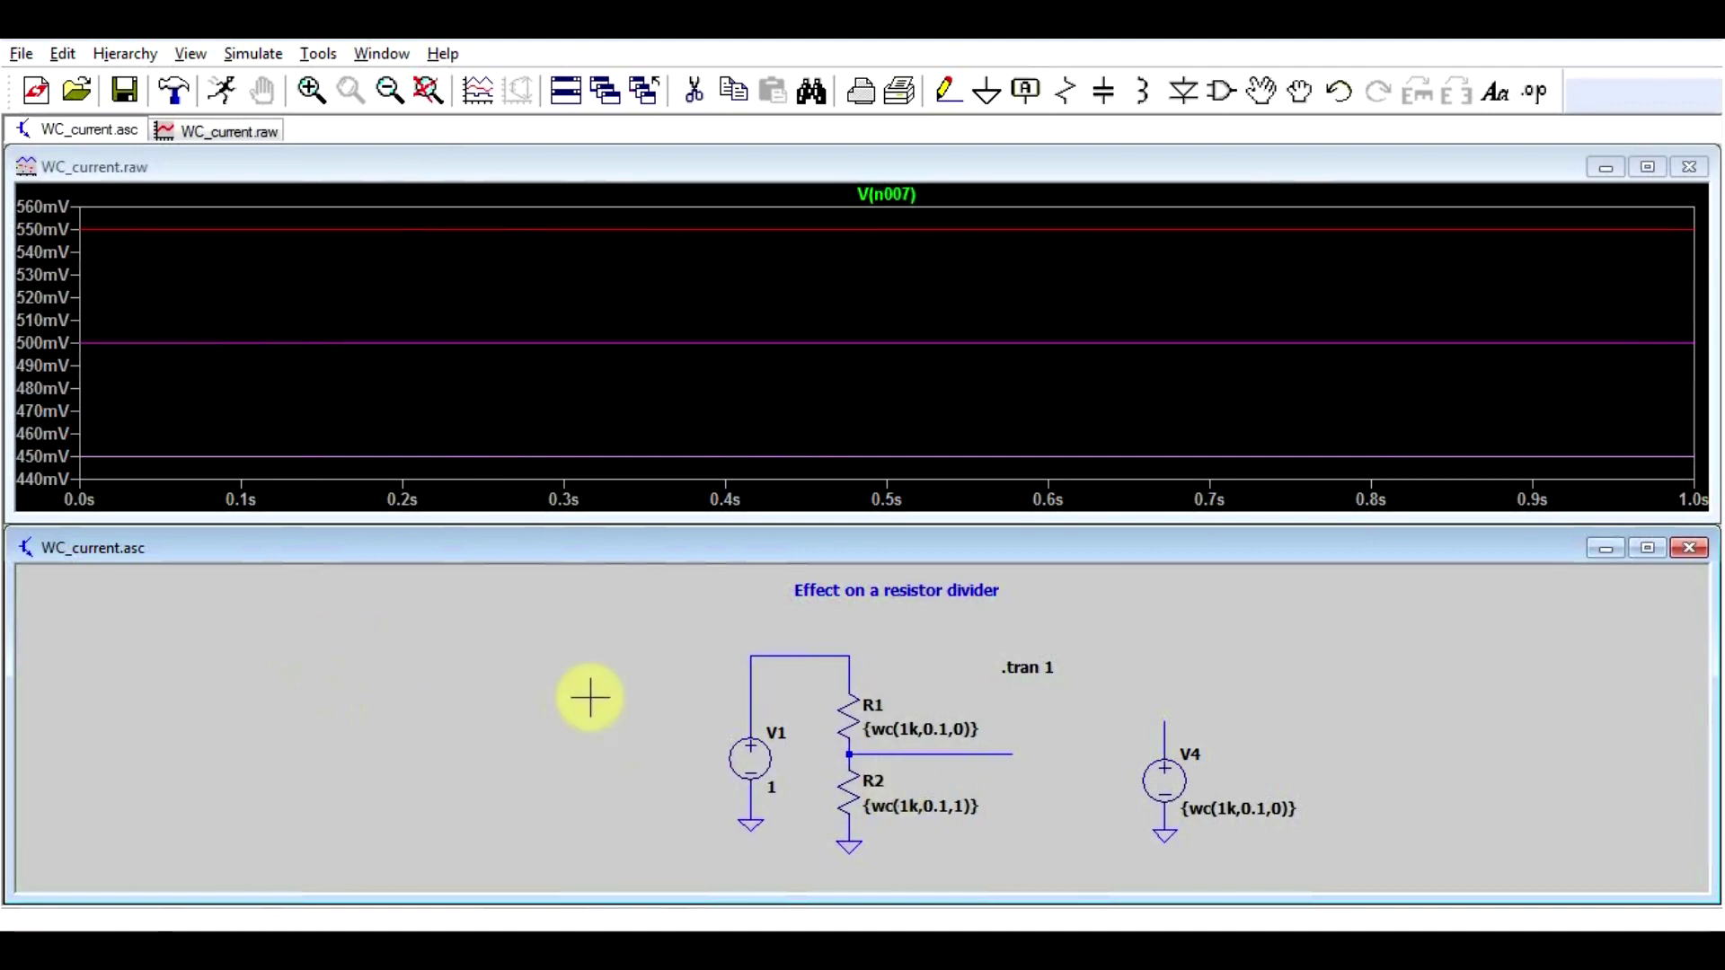
pyautogui.scroll(-1, 590, 697)
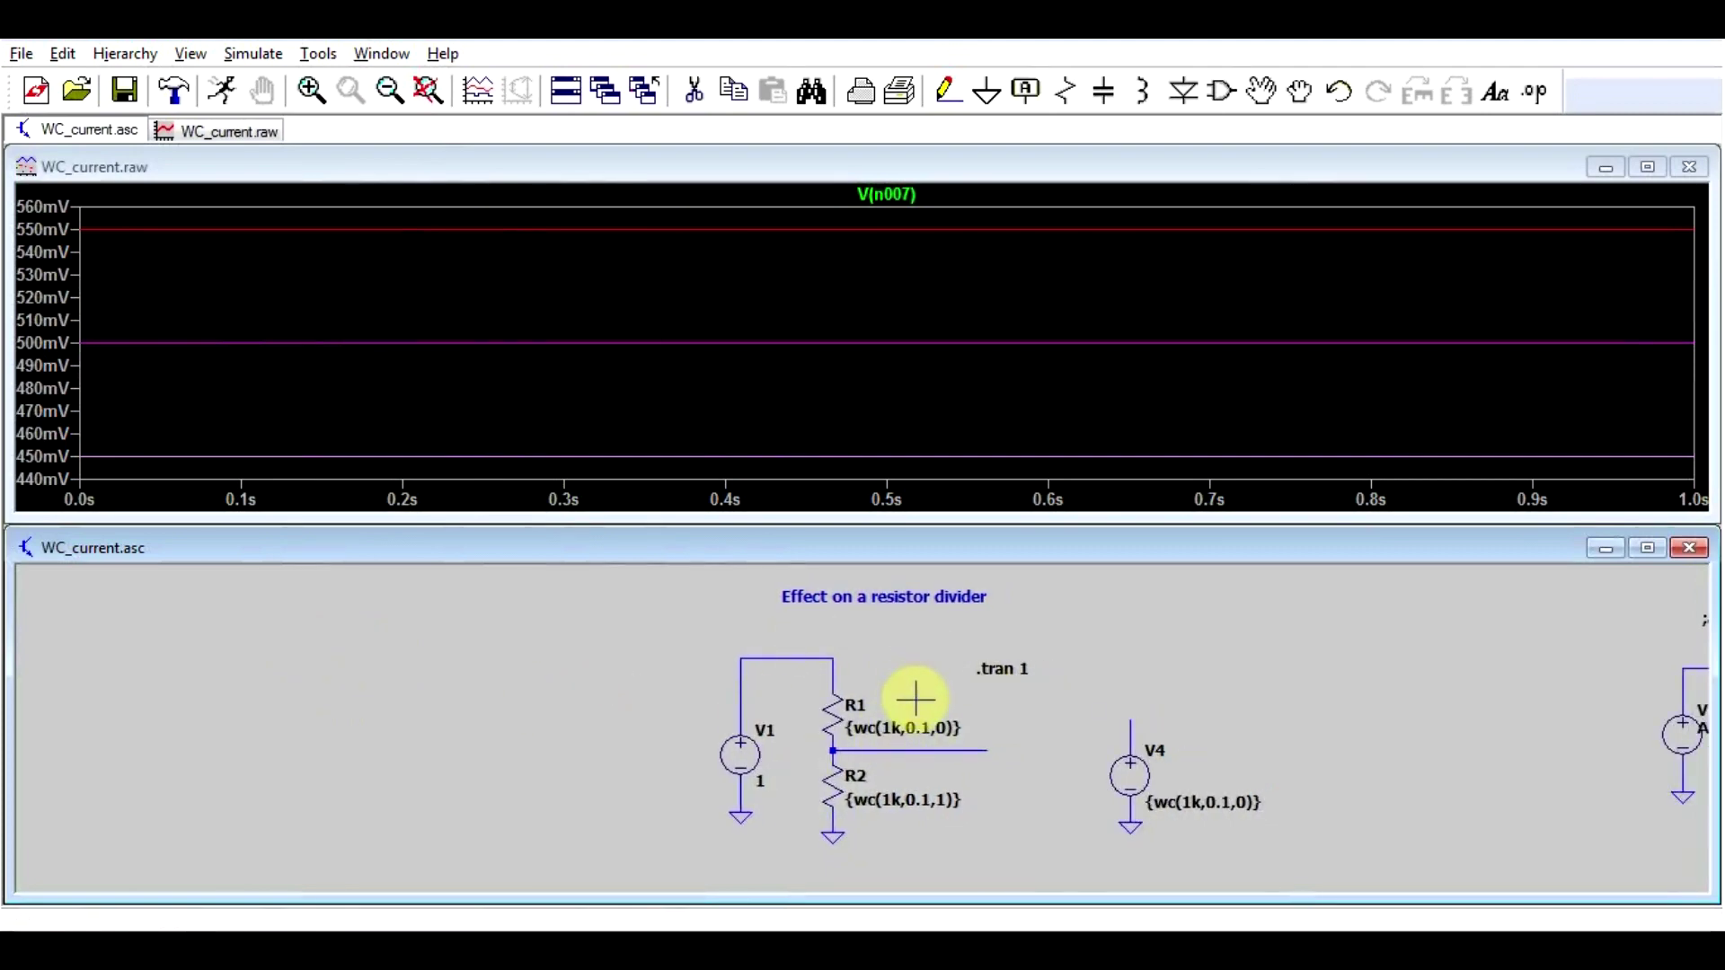
# Zoom around the LC filter's stepped AC response with notches near 10–20 kHz
pyautogui.scroll(-2, 628, 638)
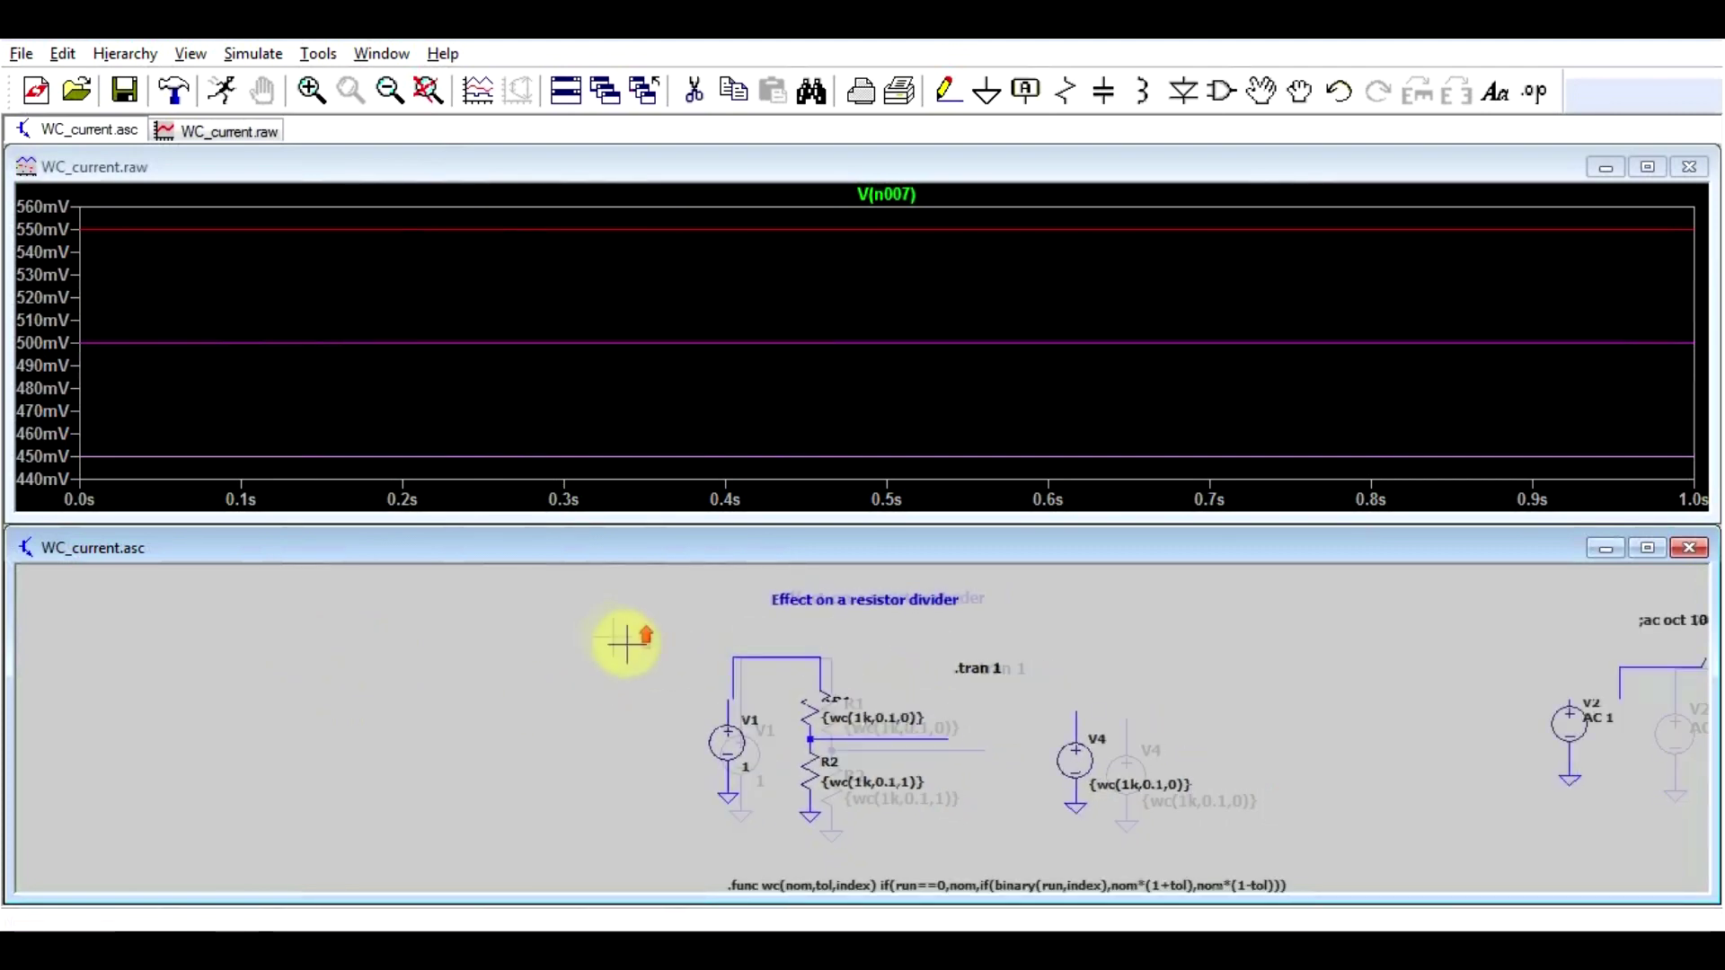
pyautogui.scroll(-3, 988, 639)
pyautogui.scroll(3, 1281, 682)
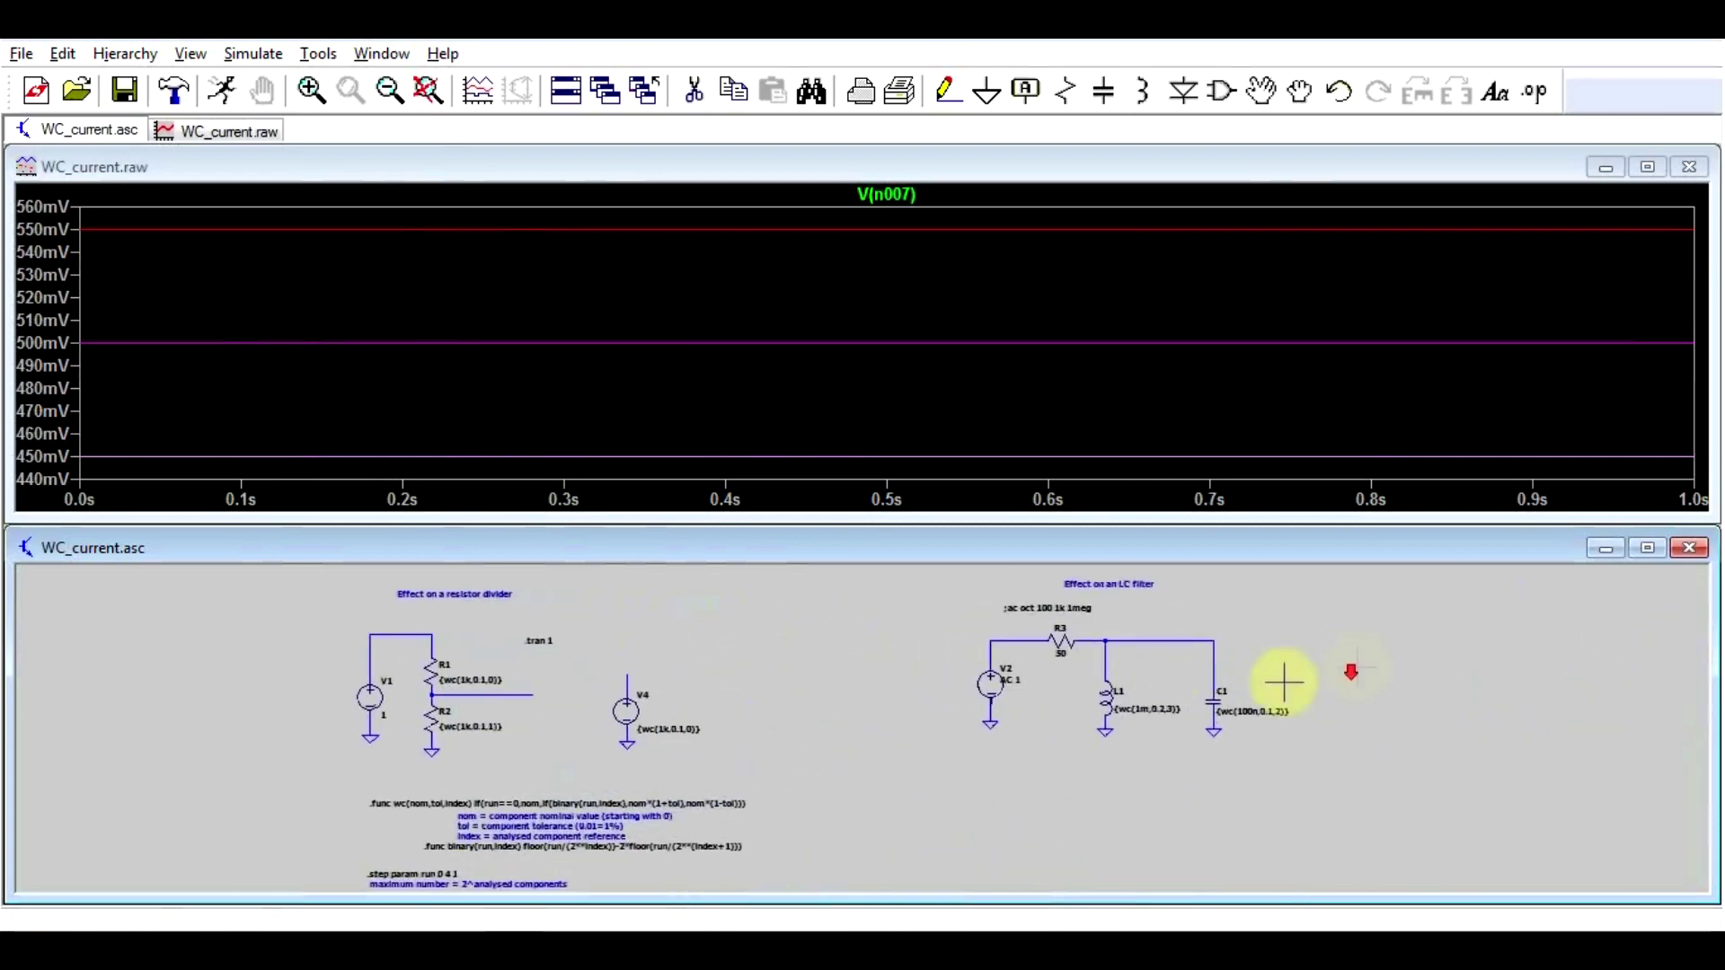
pyautogui.scroll(2, 1172, 669)
pyautogui.scroll(-1, 1172, 669)
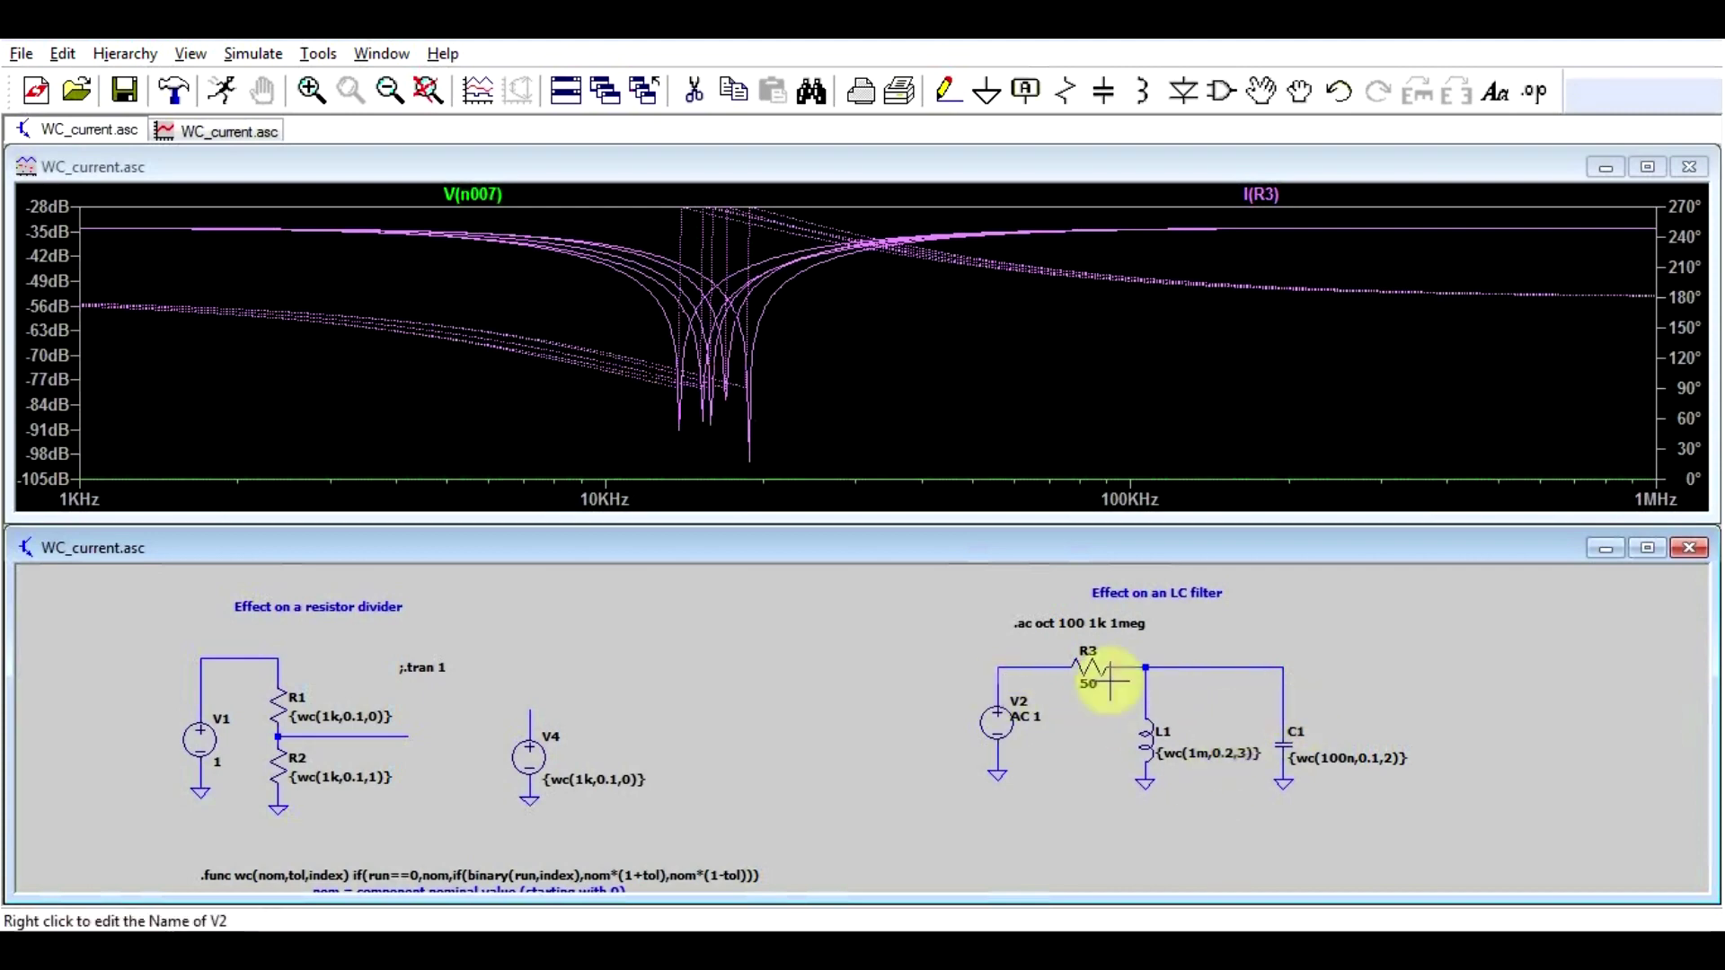
# Zoom onto the MOSFET M1 circuit and its .model line using Vto wc(2,0.5,1)
pyautogui.scroll(-5, 696, 647)
pyautogui.scroll(5, 1216, 666)
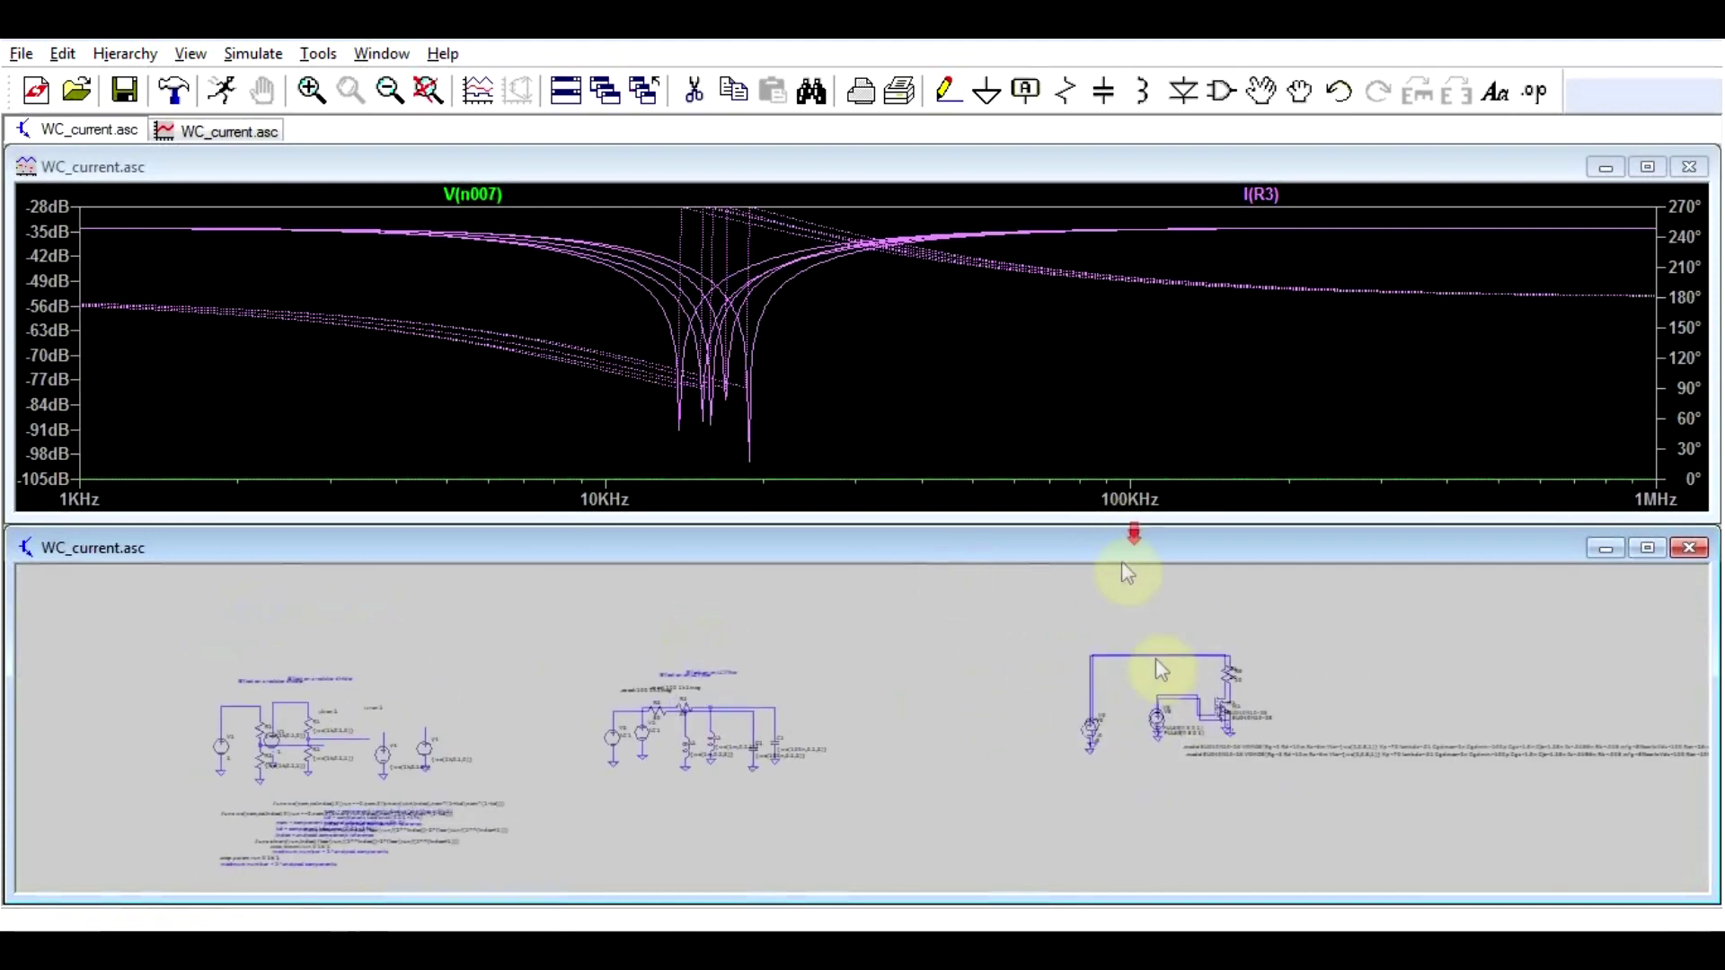
pyautogui.scroll(3, 1250, 672)
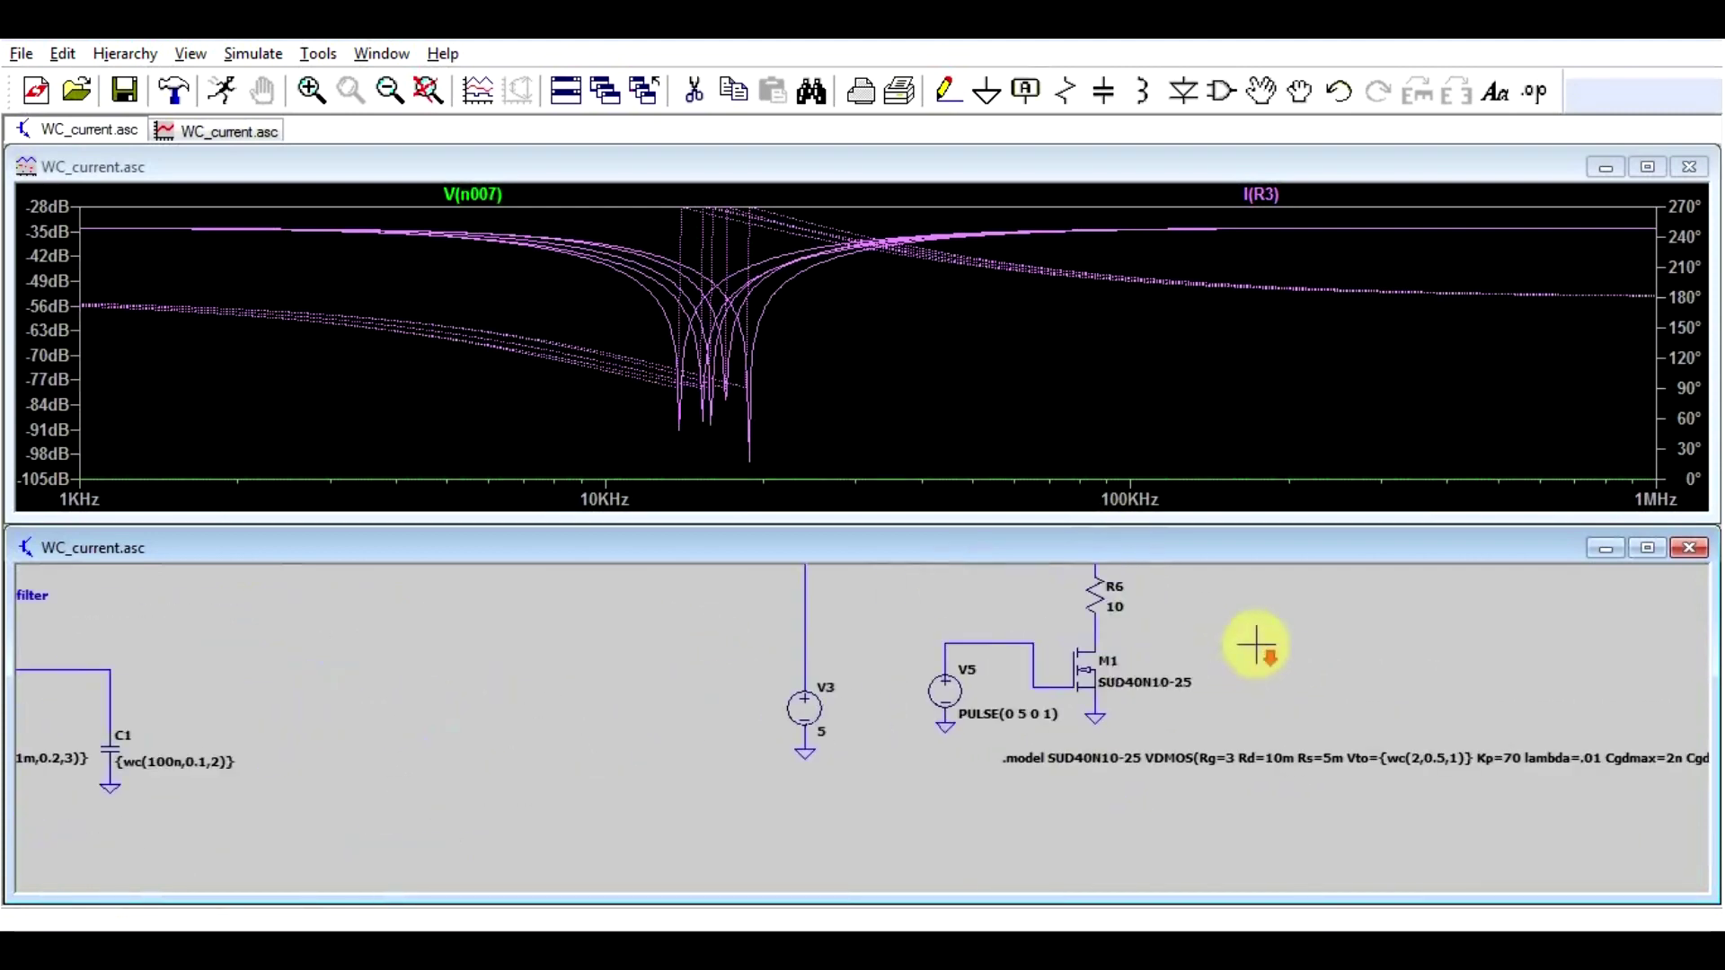
pyautogui.scroll(-3, 1251, 604)
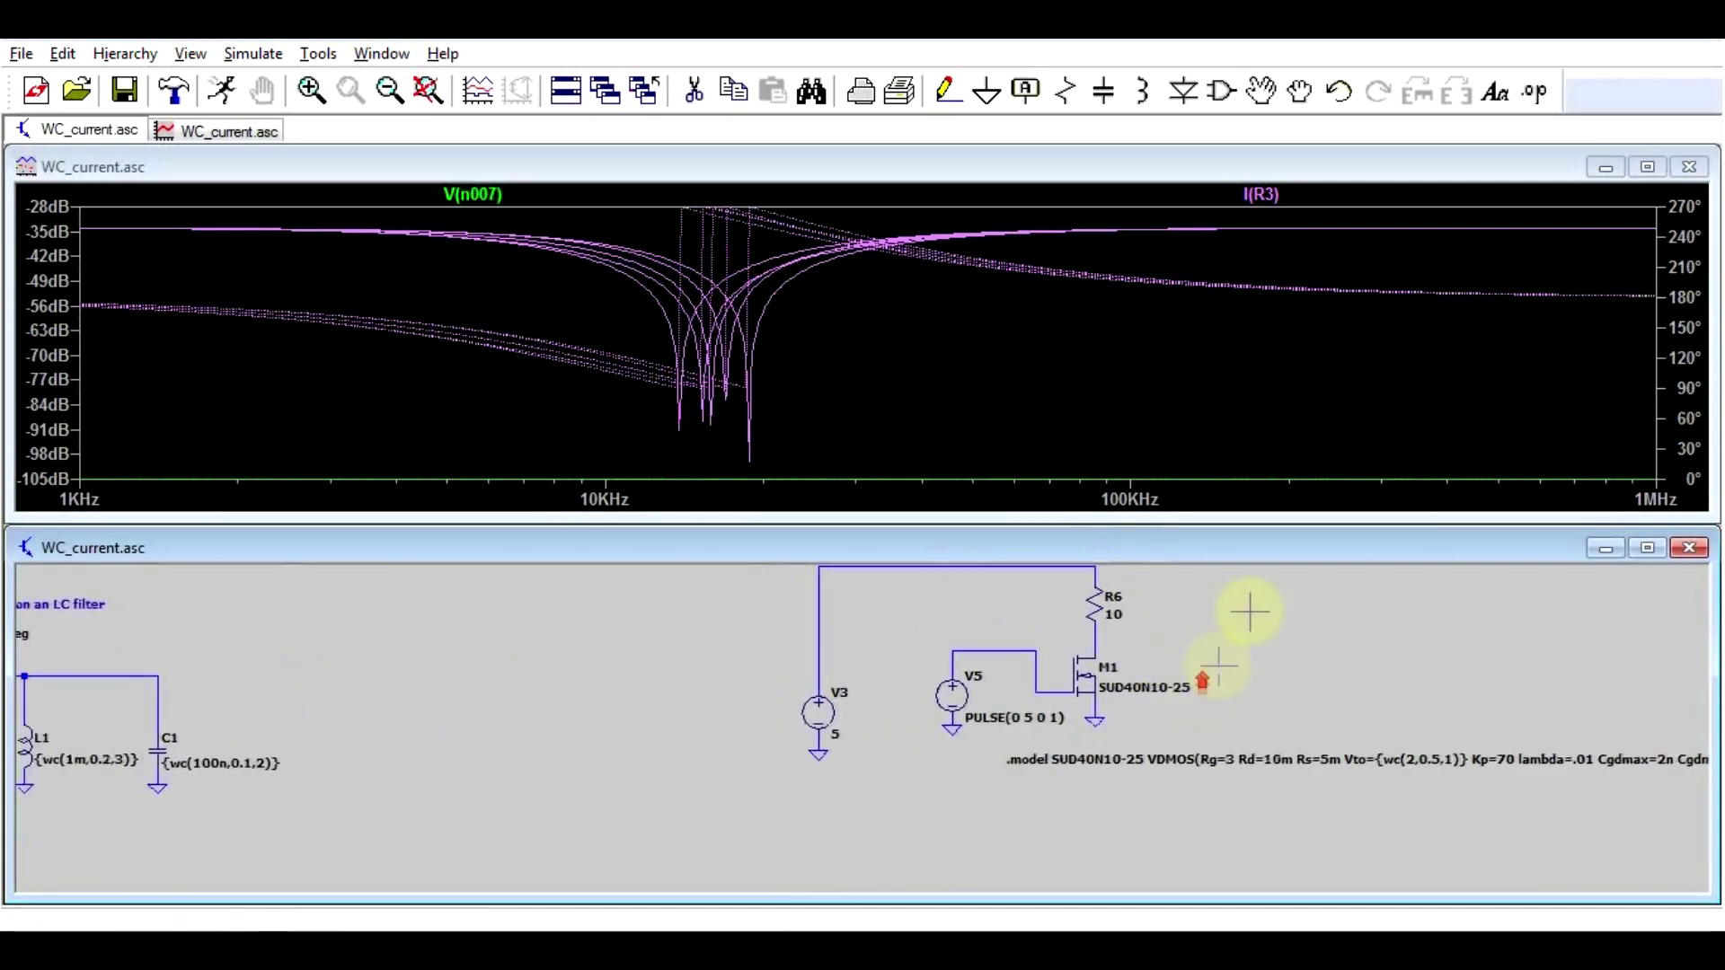
pyautogui.scroll(4, 1263, 589)
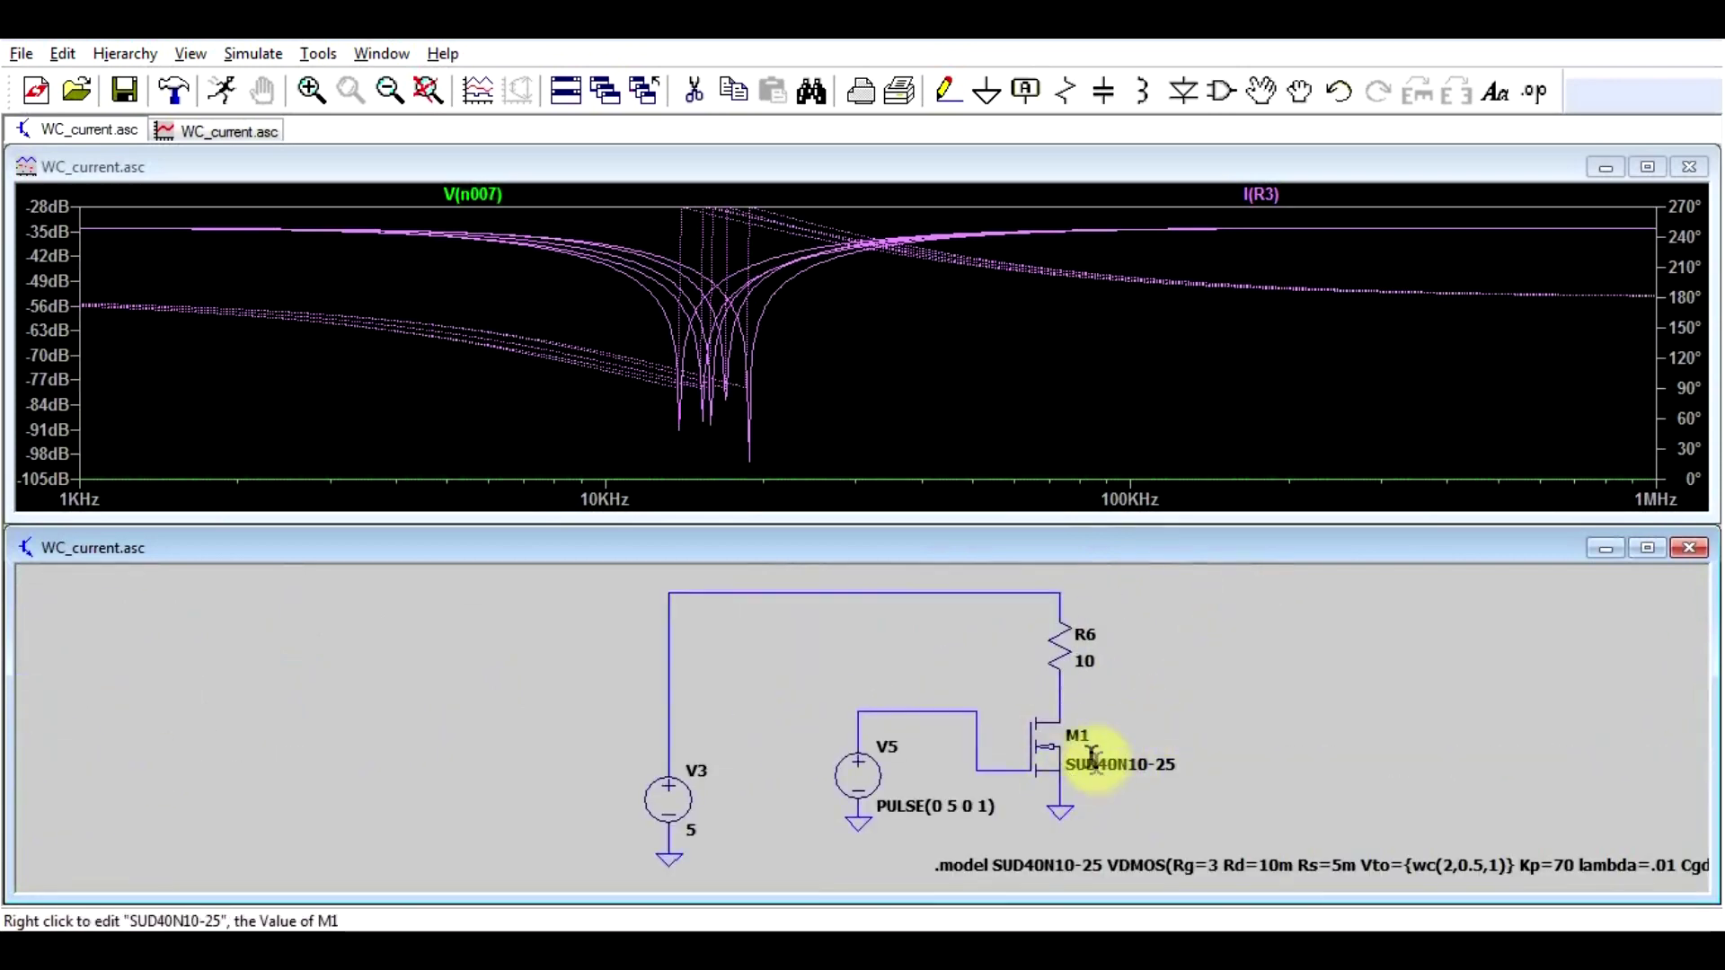
pyautogui.scroll(2, 1167, 789)
pyautogui.scroll(-3, 875, 847)
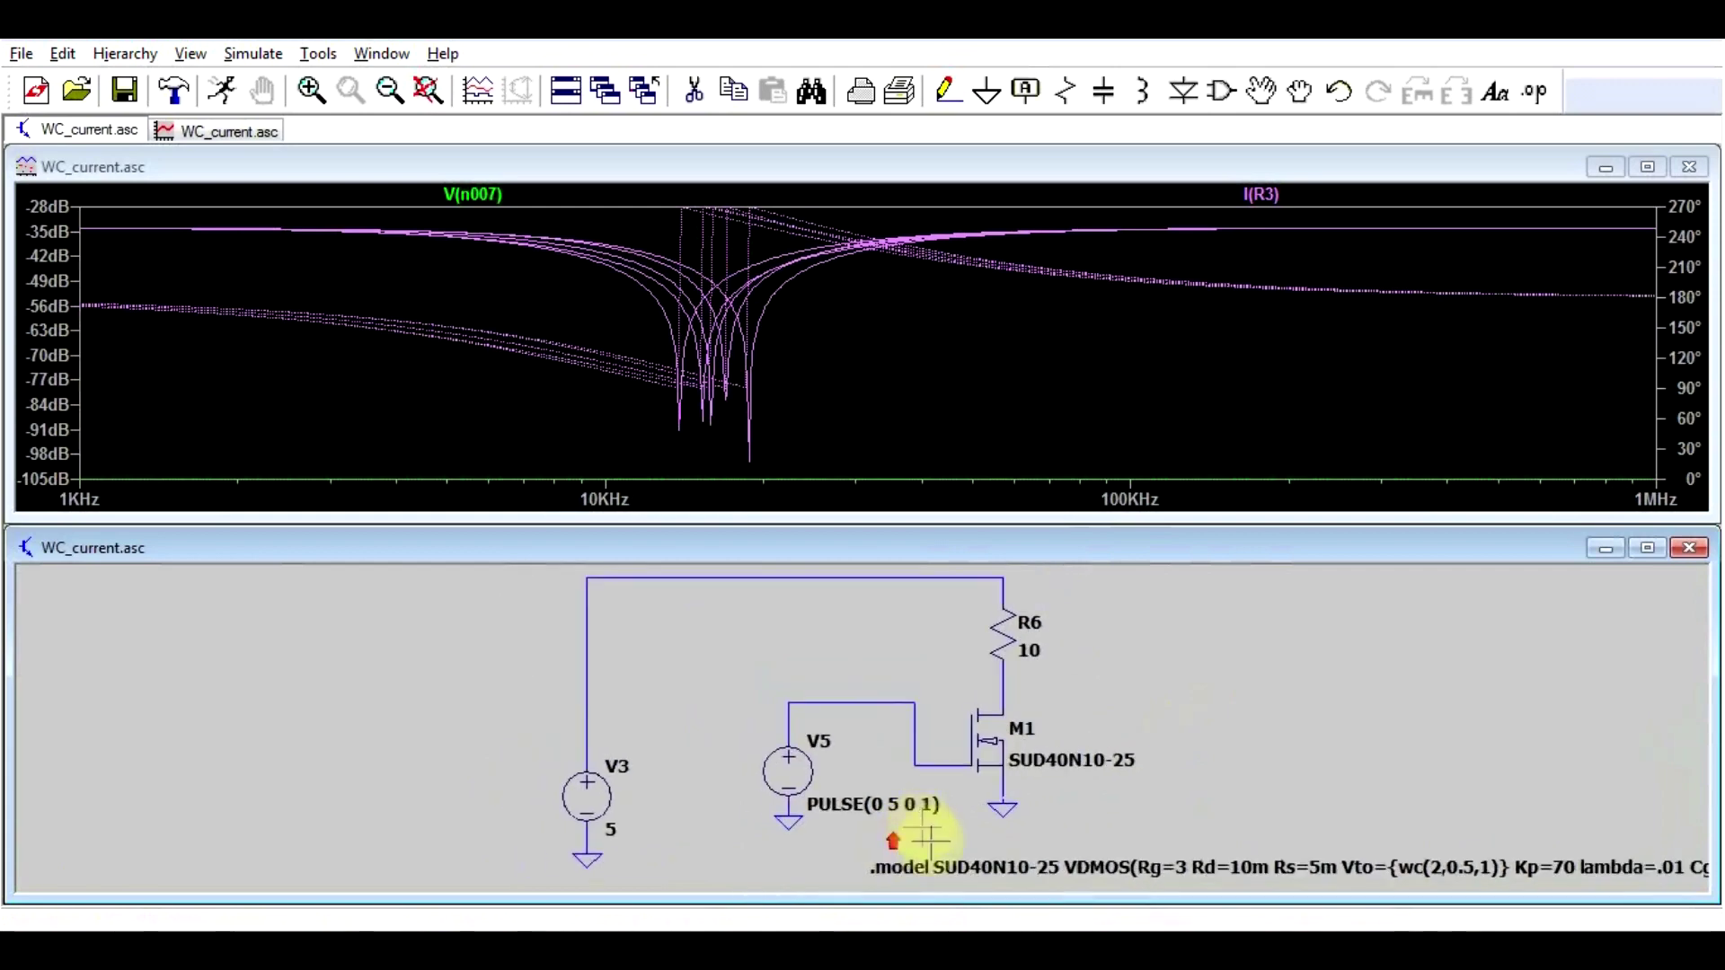
pyautogui.scroll(1, 1224, 819)
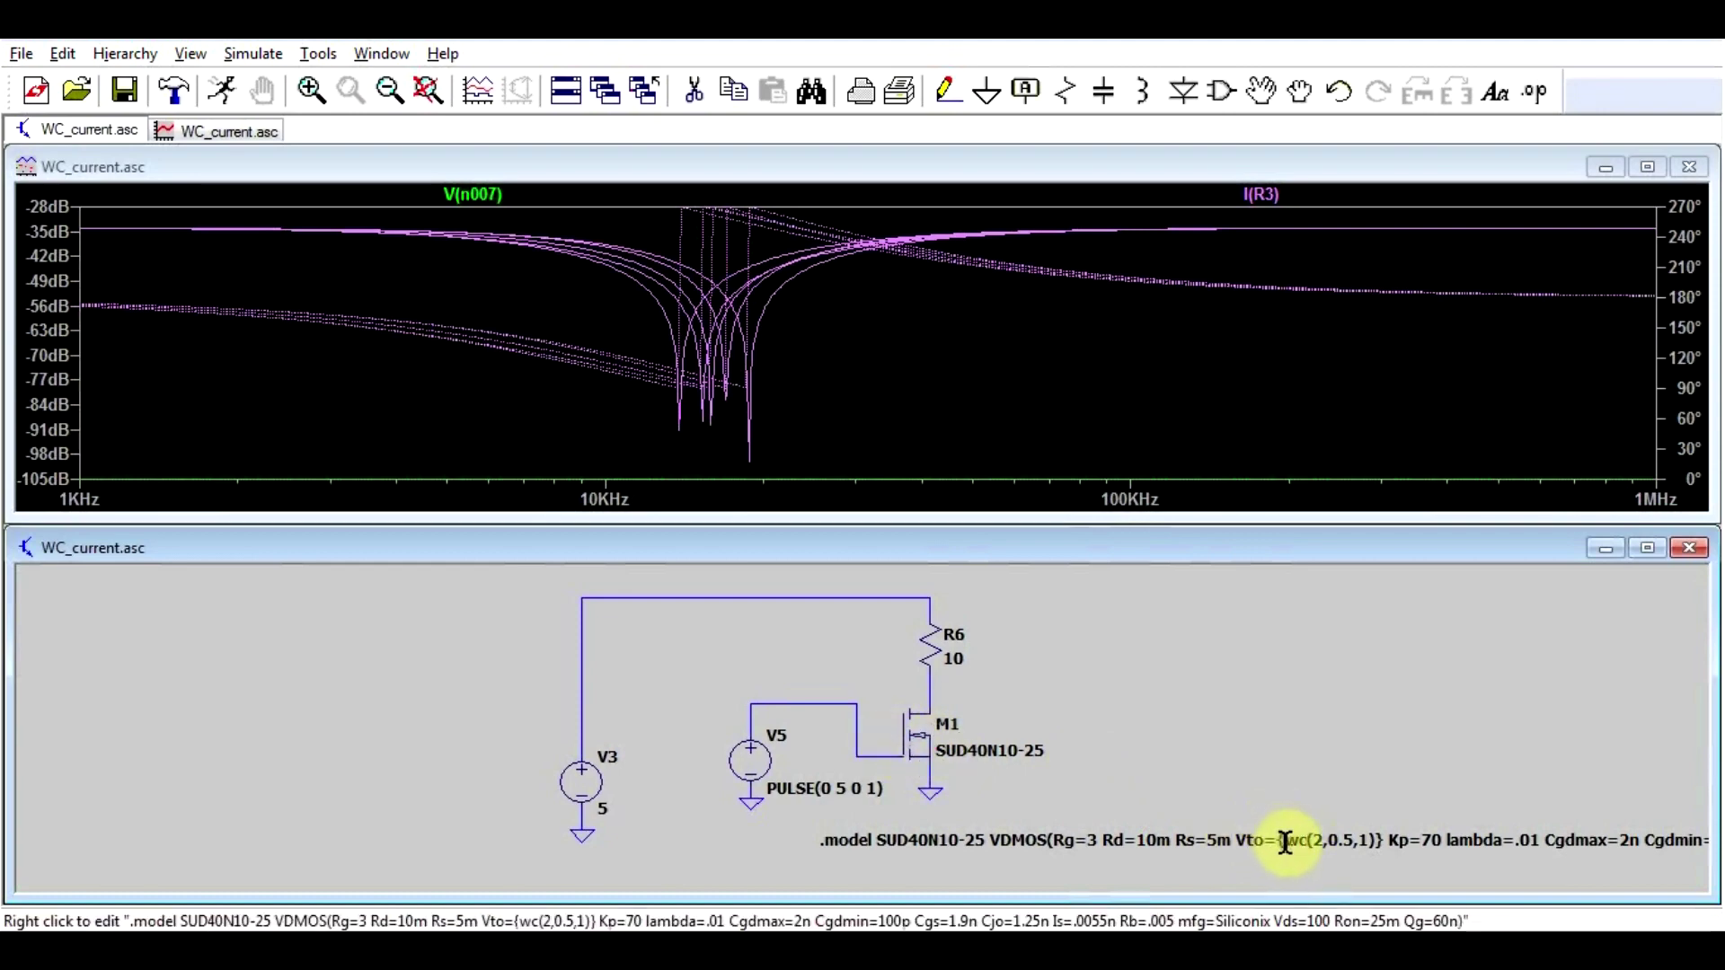
pyautogui.scroll(-1, 1284, 841)
# Simulate the MOSFET circuit and plot the V(n002) ramp together with I(R6)
pyautogui.scroll(1, 1293, 836)
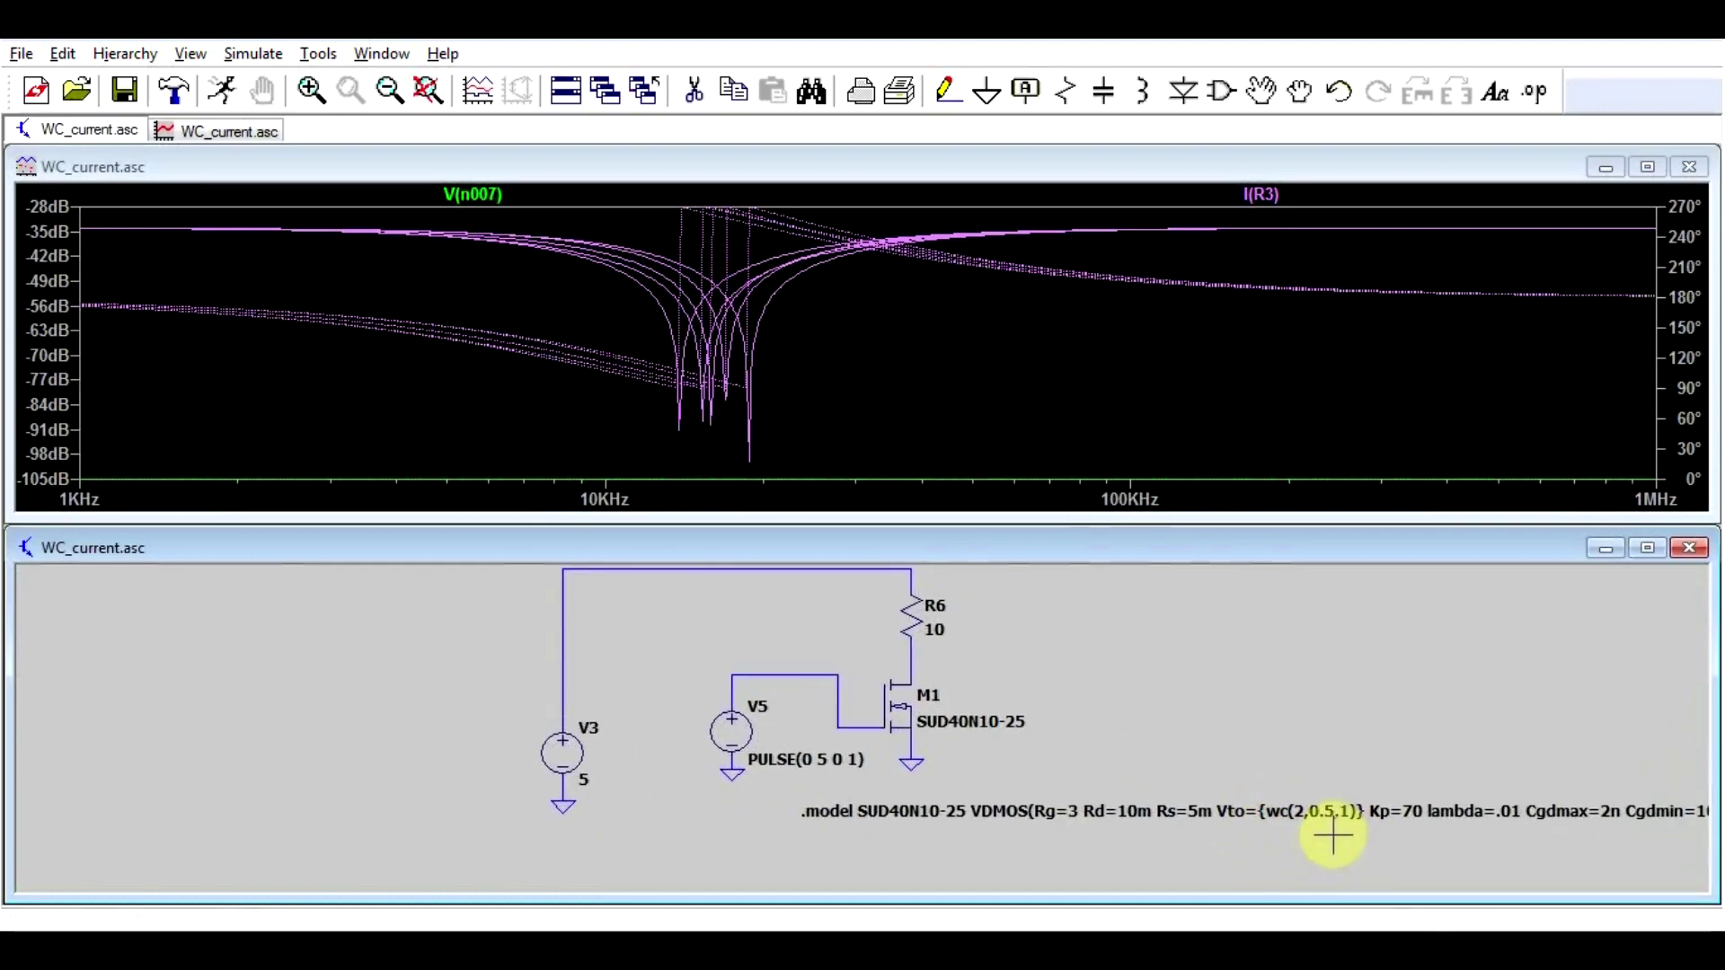
pyautogui.click(778, 672)
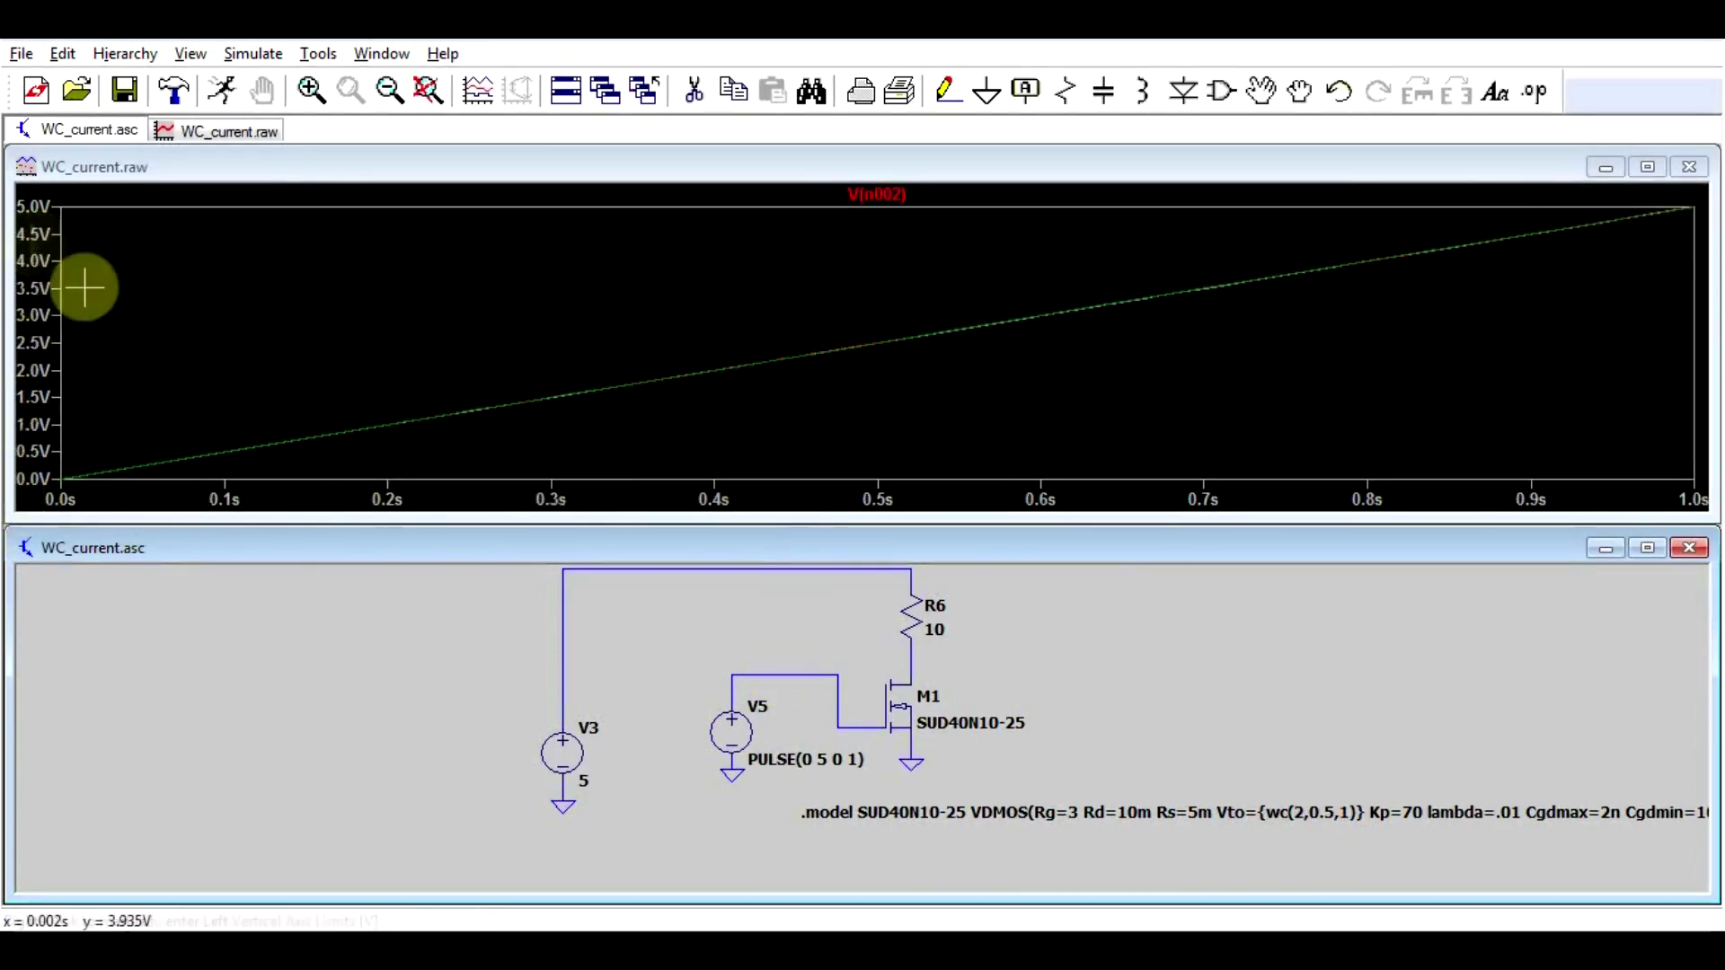
pyautogui.click(925, 615)
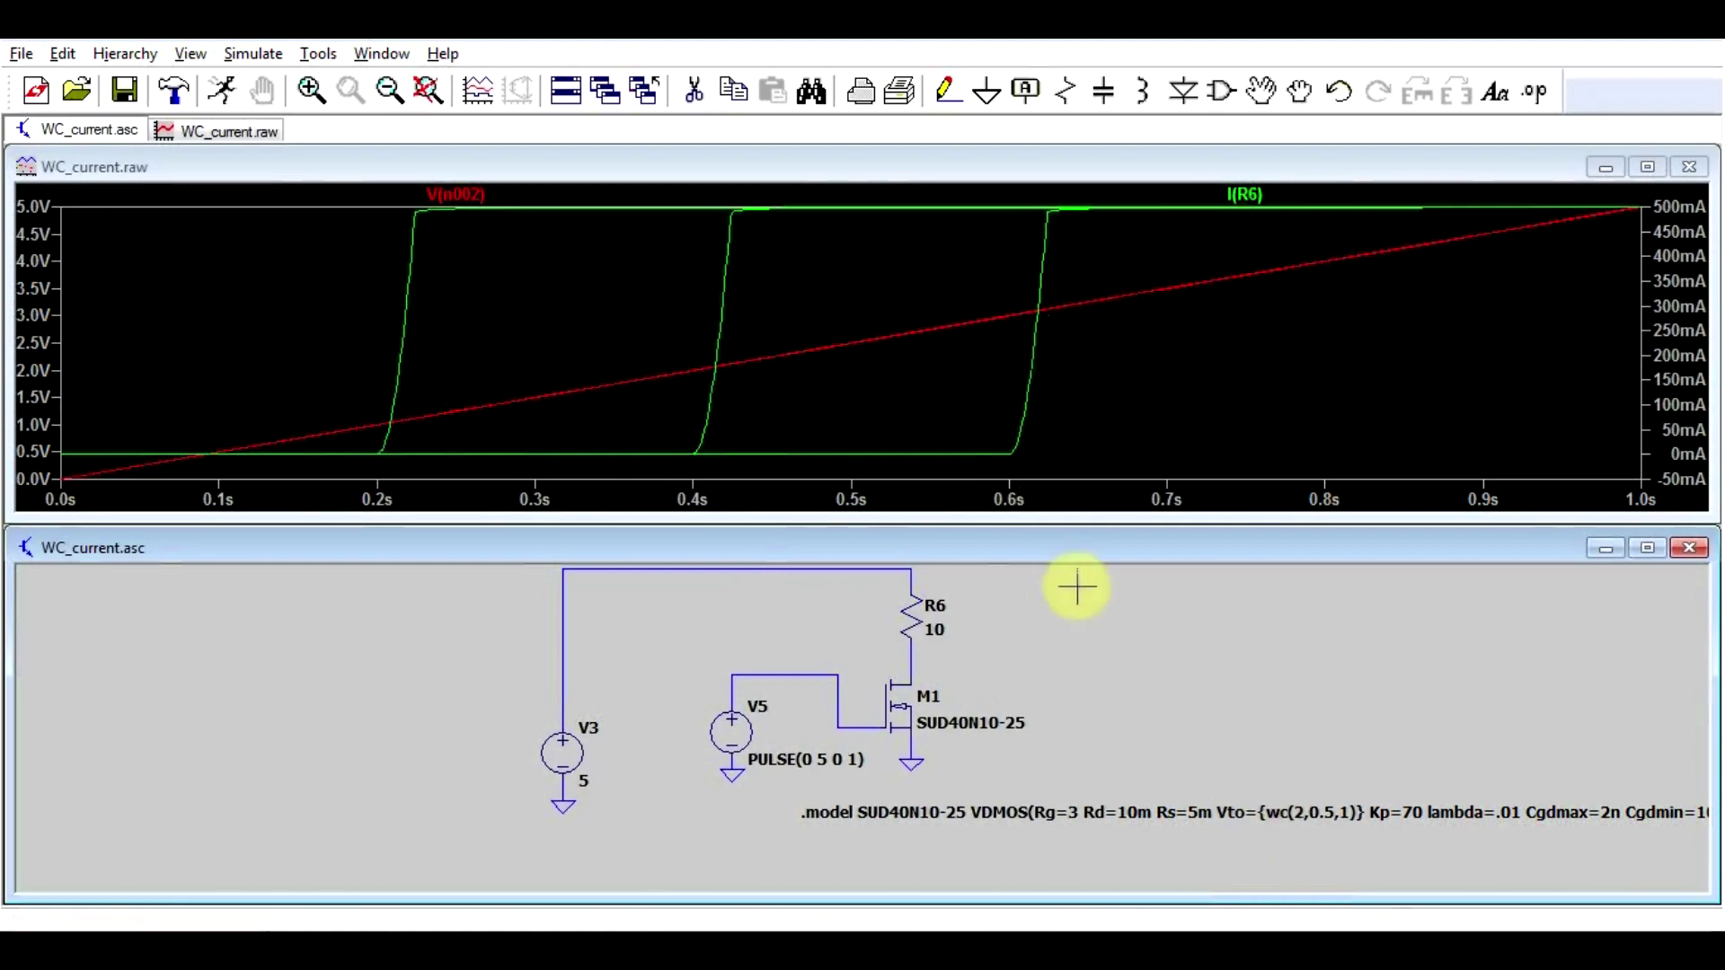
# Zoom onto the .func wc and binary definitions and .step param run 0 16 1
pyautogui.scroll(-2, 1095, 673)
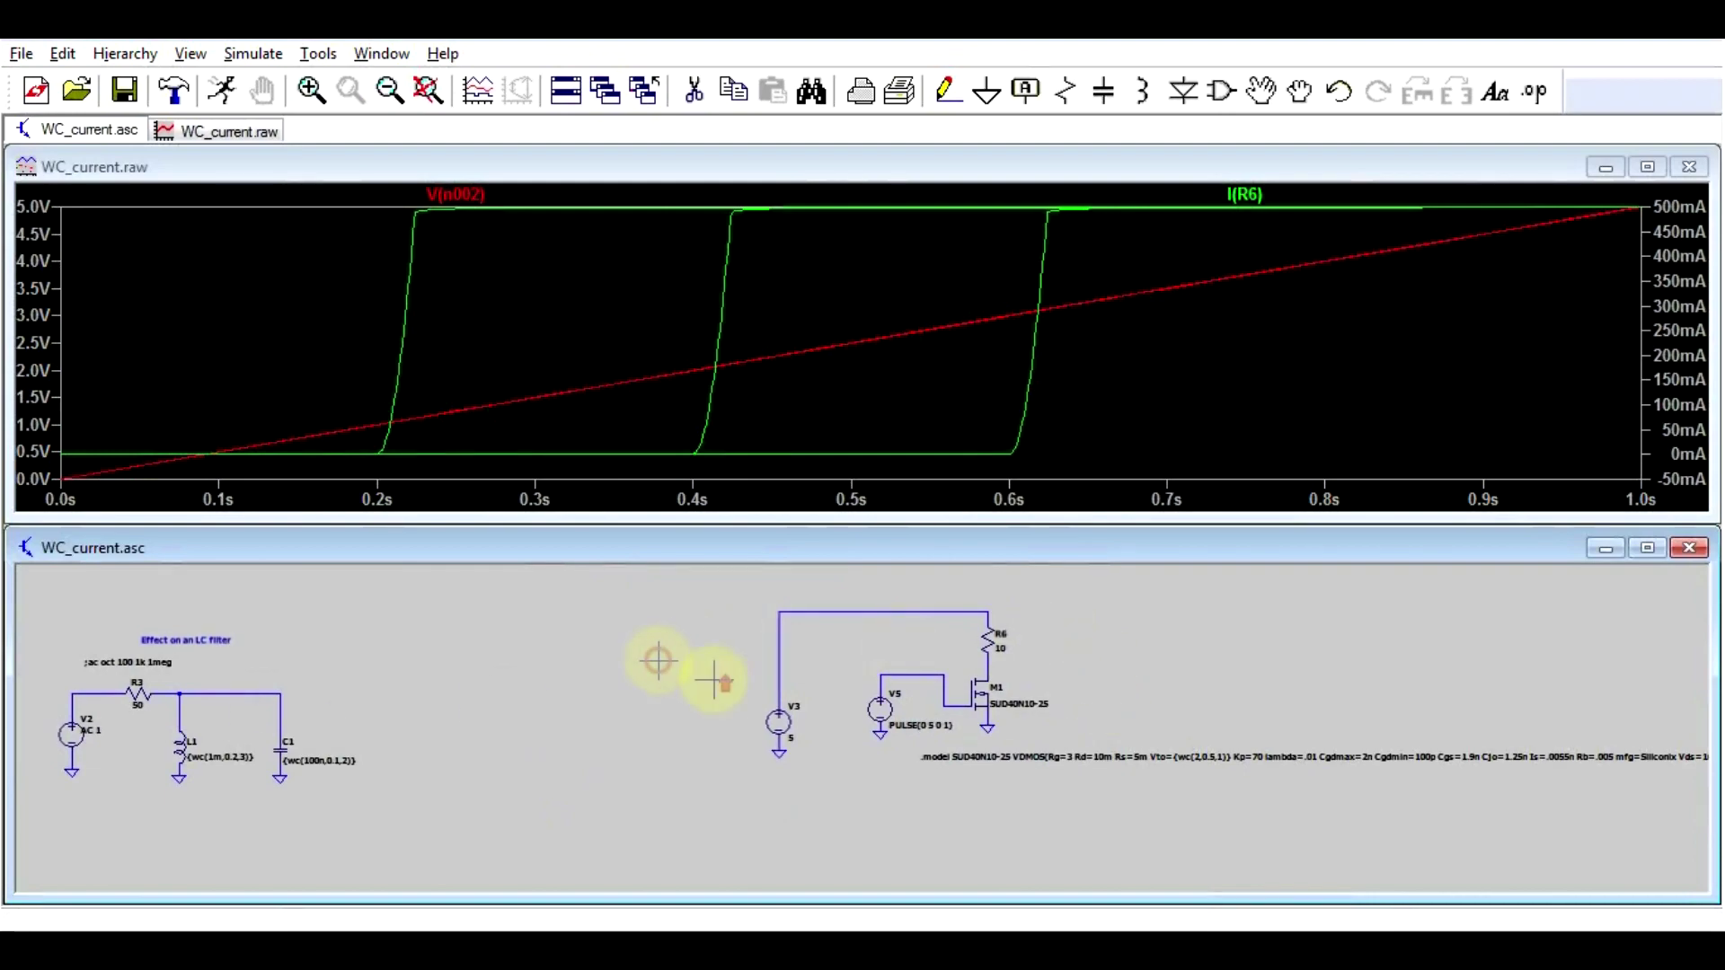
pyautogui.scroll(-2, 388, 675)
pyautogui.scroll(5, 180, 835)
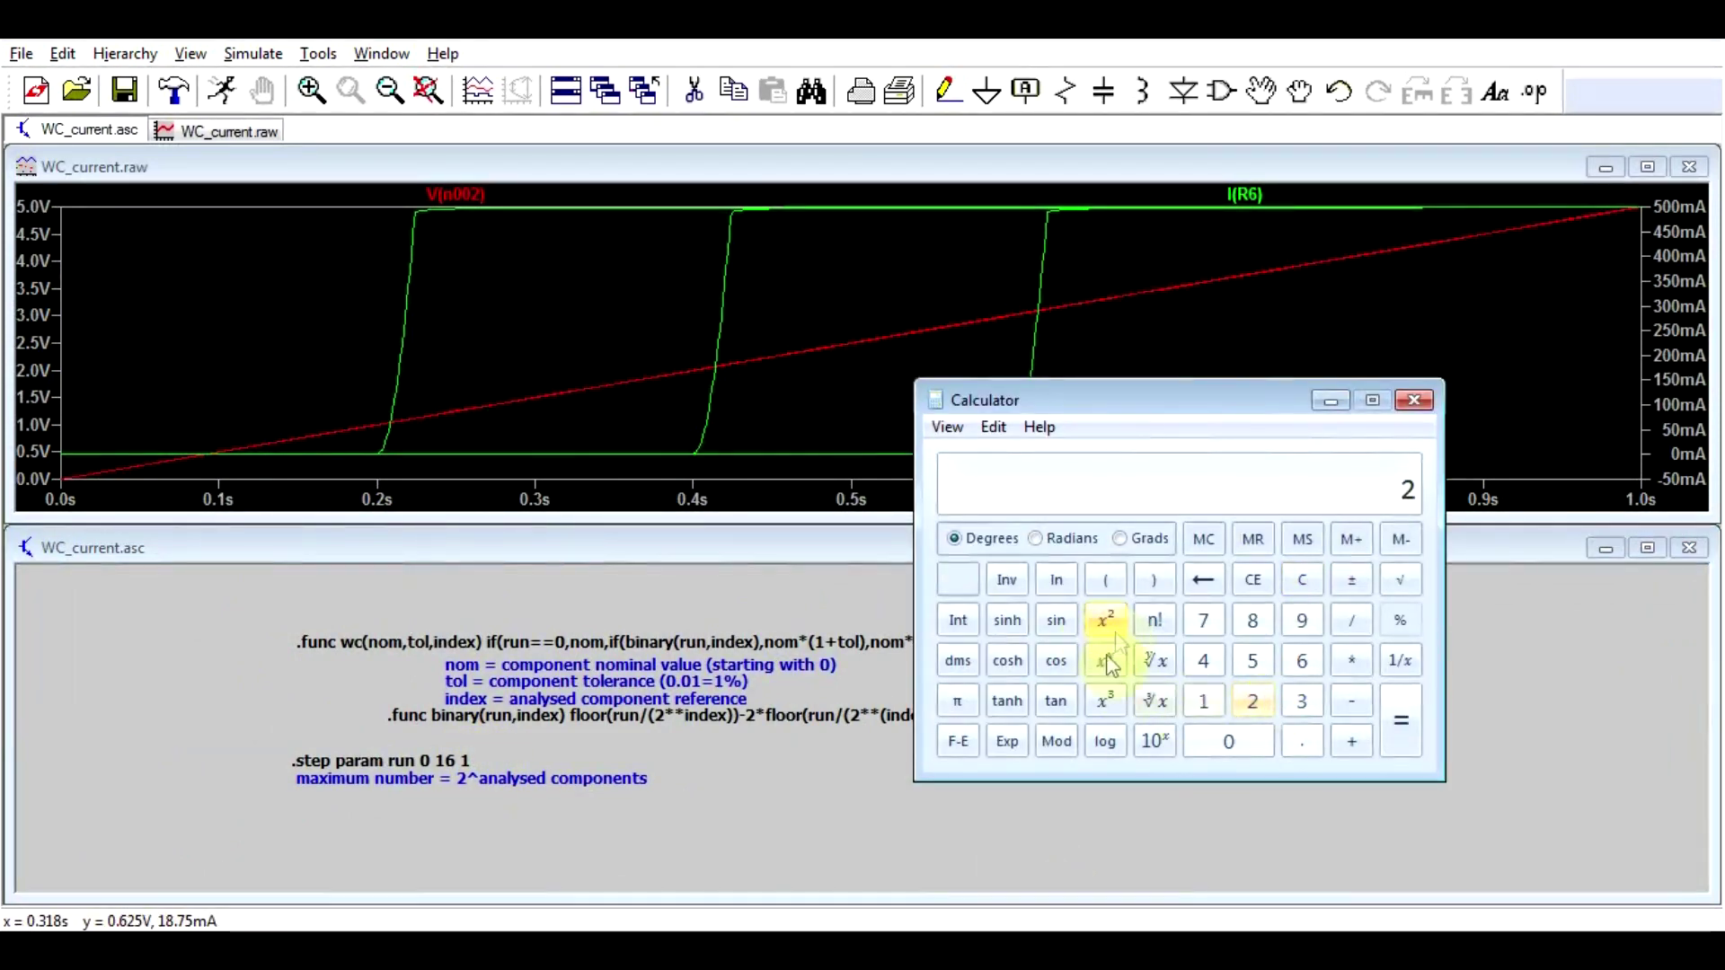
# Compute 2^10 and then 2^20 (1048576) in Calculator, move it aside, and cancel LTspice's Open dialog
pyautogui.click(1111, 665)
pyautogui.click(1203, 702)
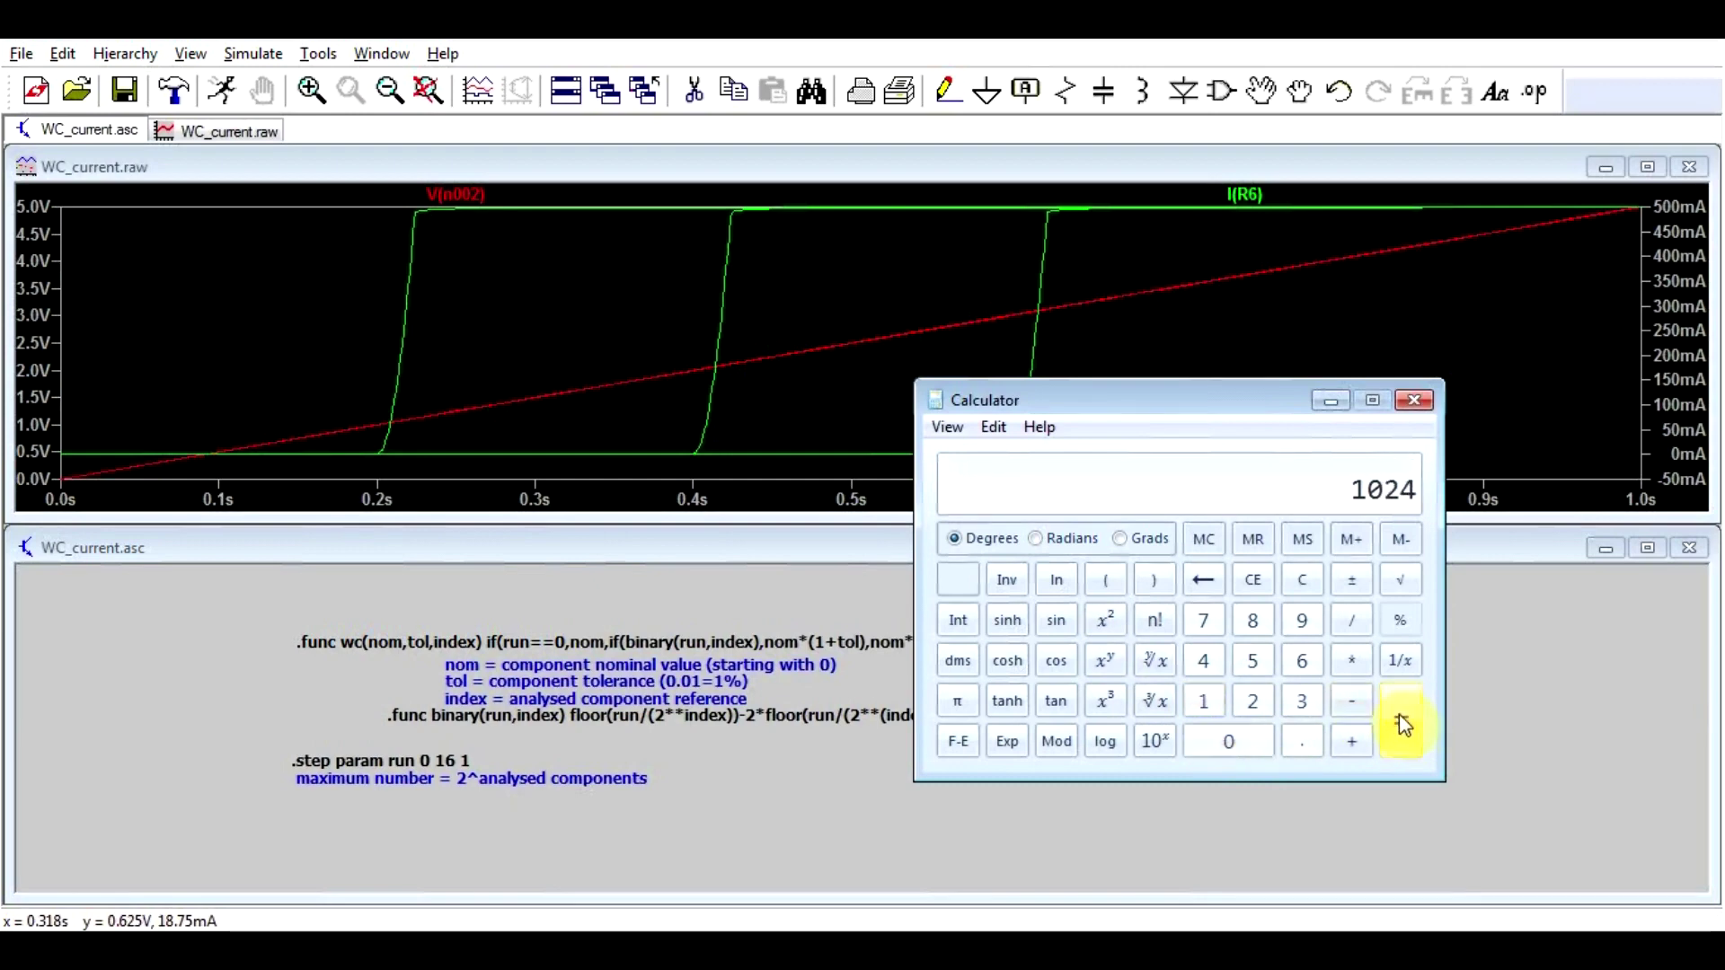
pyautogui.click(1271, 580)
pyautogui.click(1255, 707)
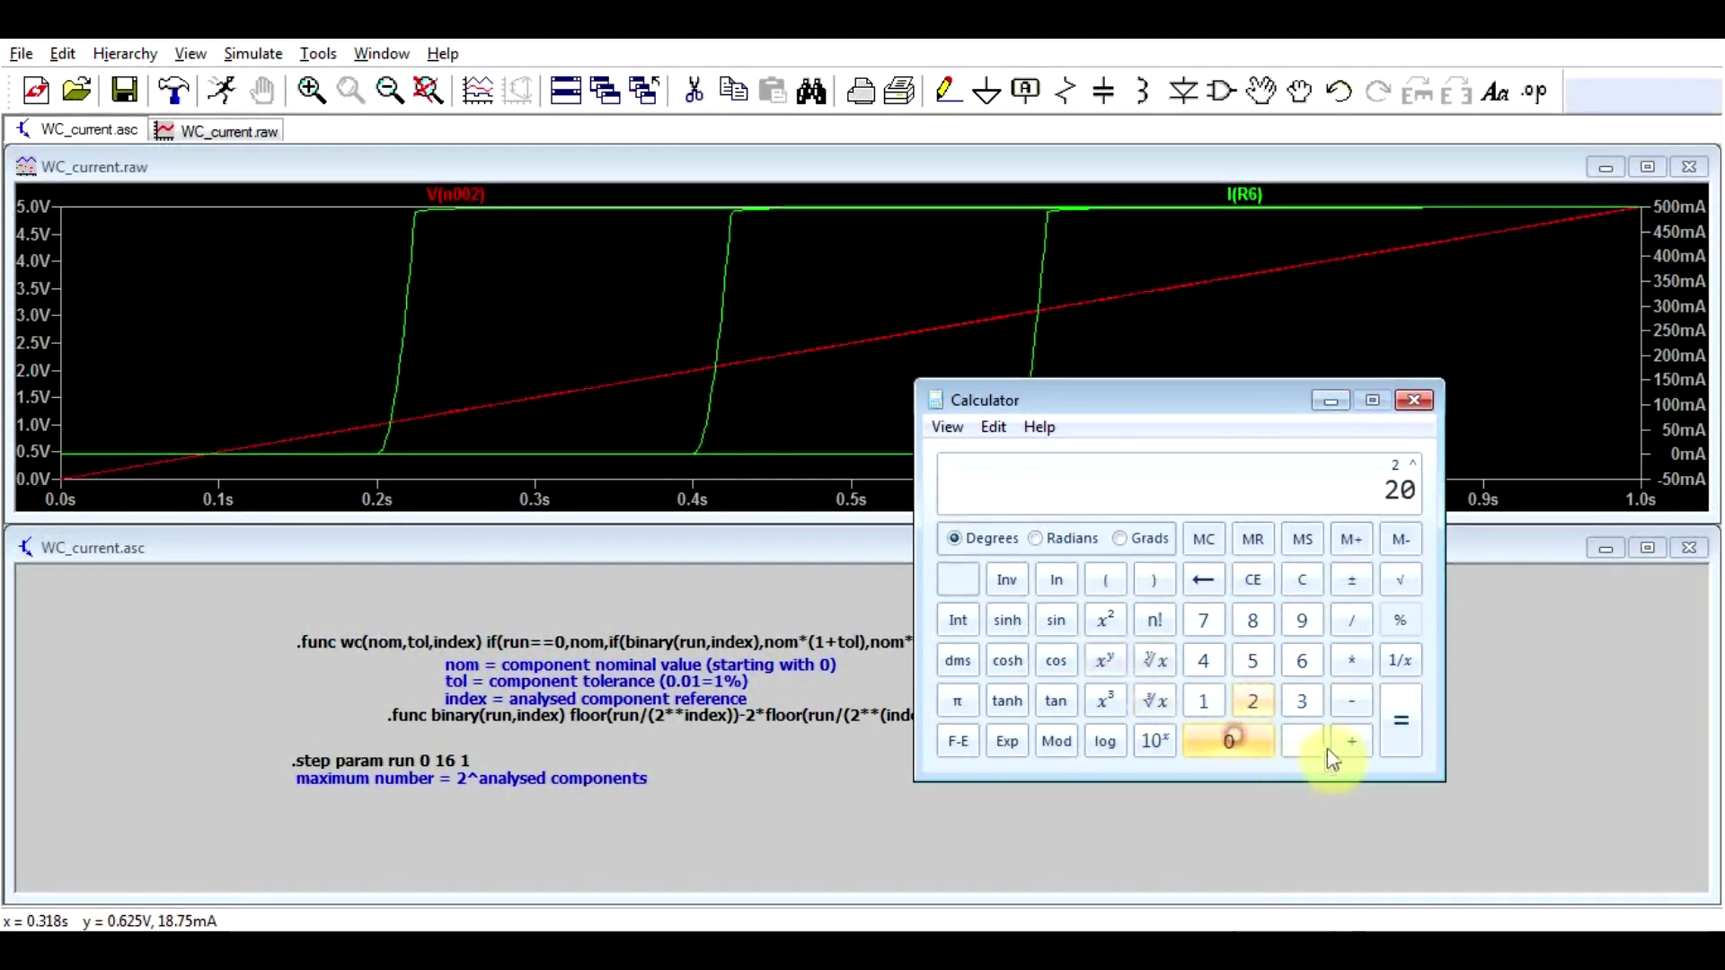
pyautogui.click(1403, 732)
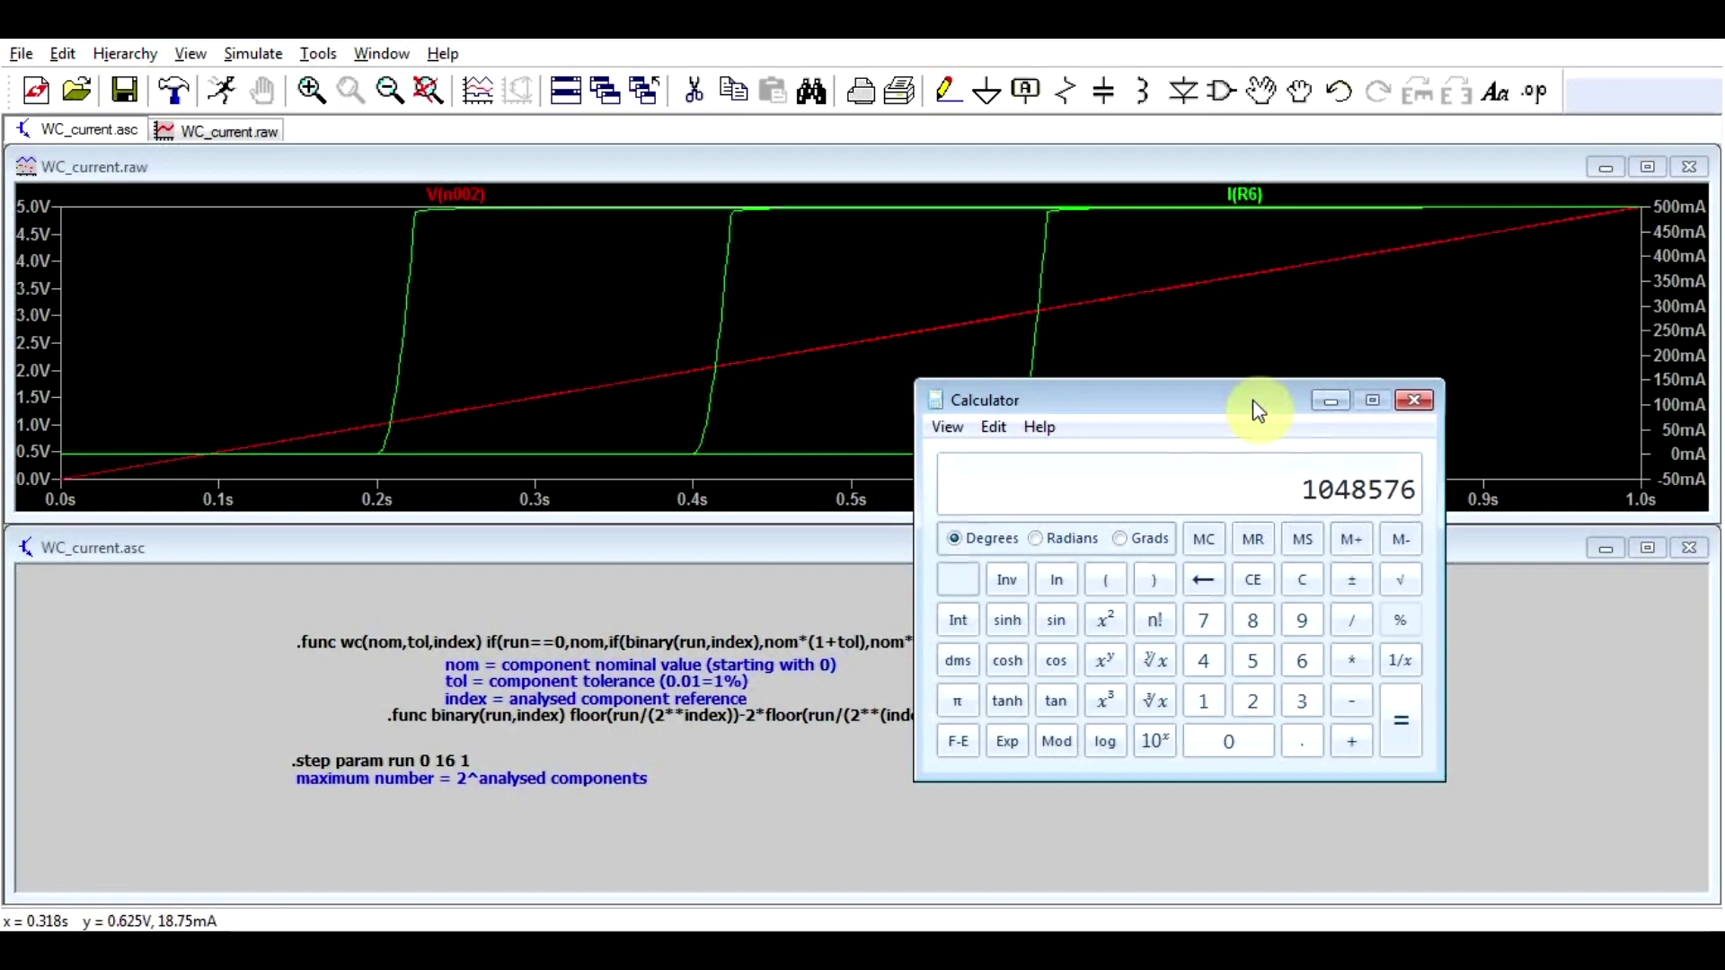
pyautogui.moveTo(1252, 401); pyautogui.dragTo(1137, 432)
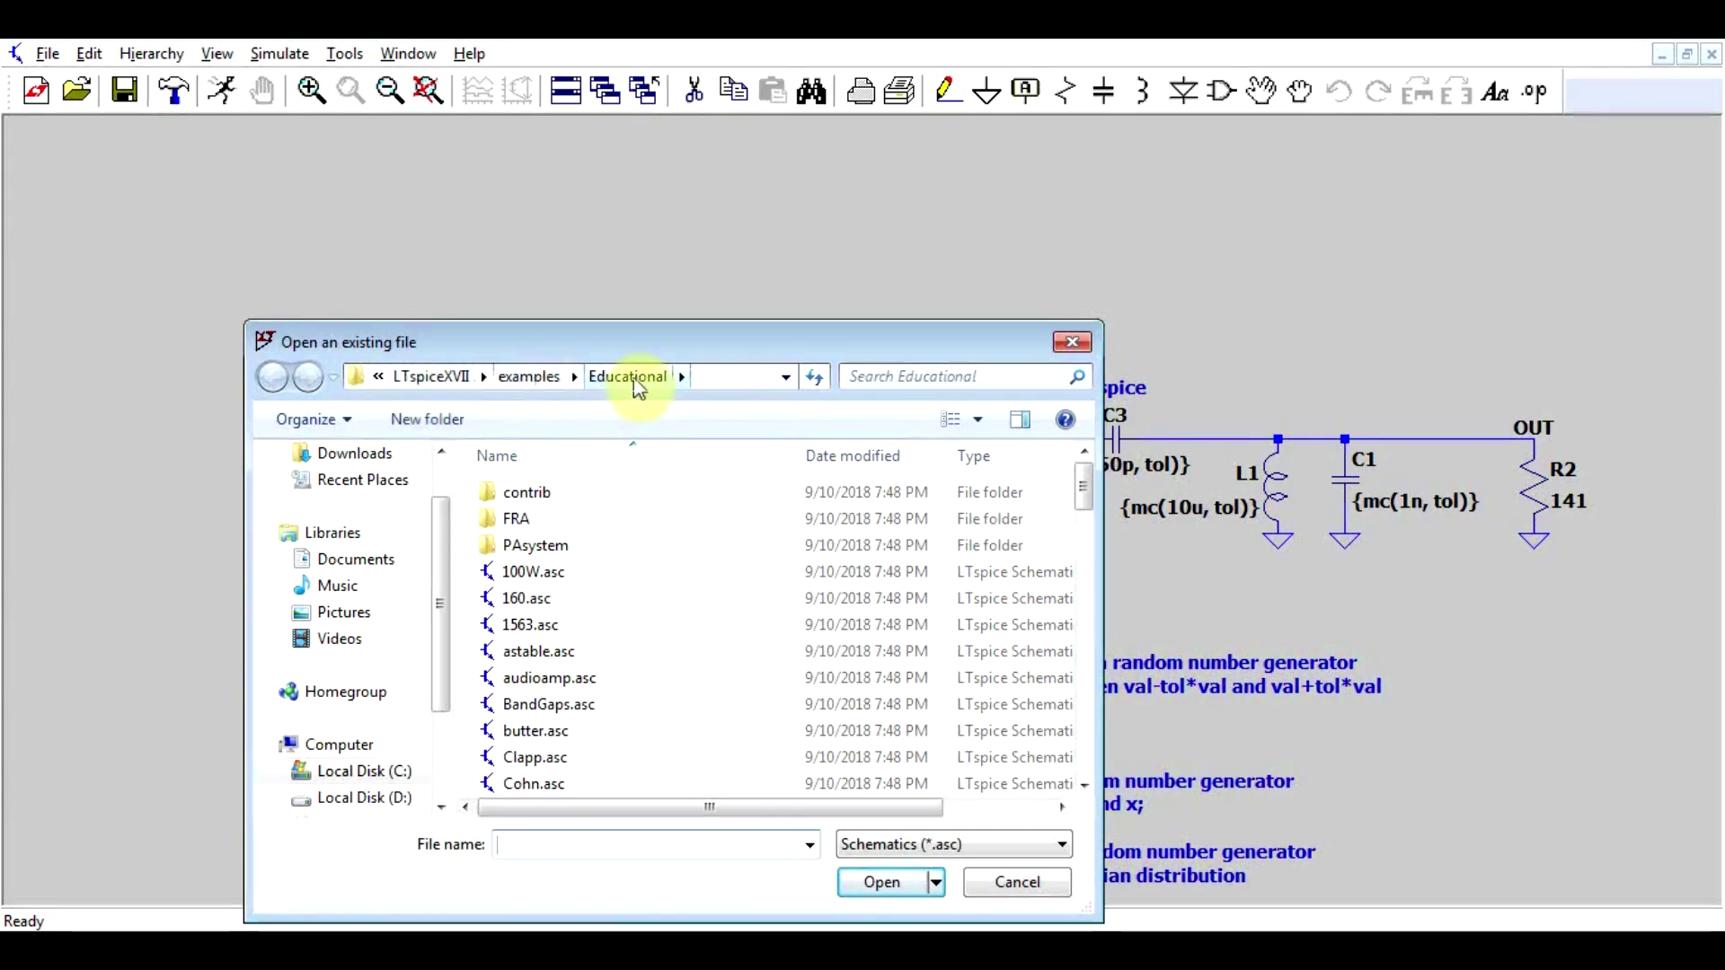
pyautogui.click(1069, 340)
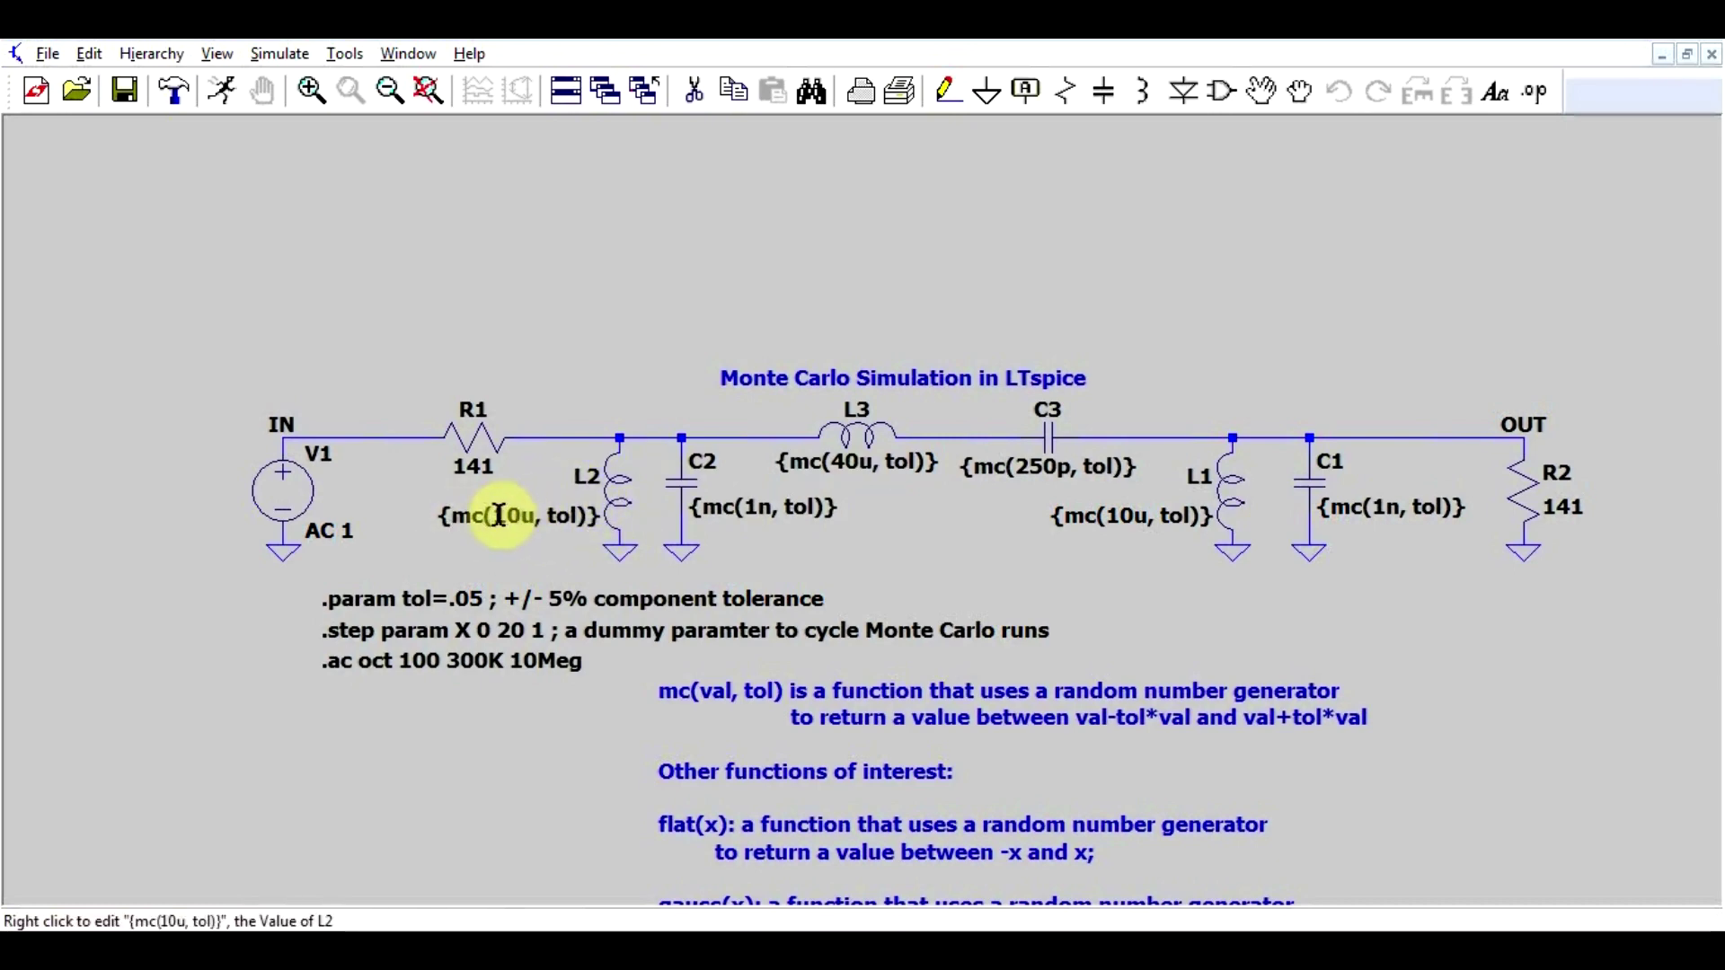
pyautogui.moveTo(493, 514); pyautogui.dragTo(537, 521)
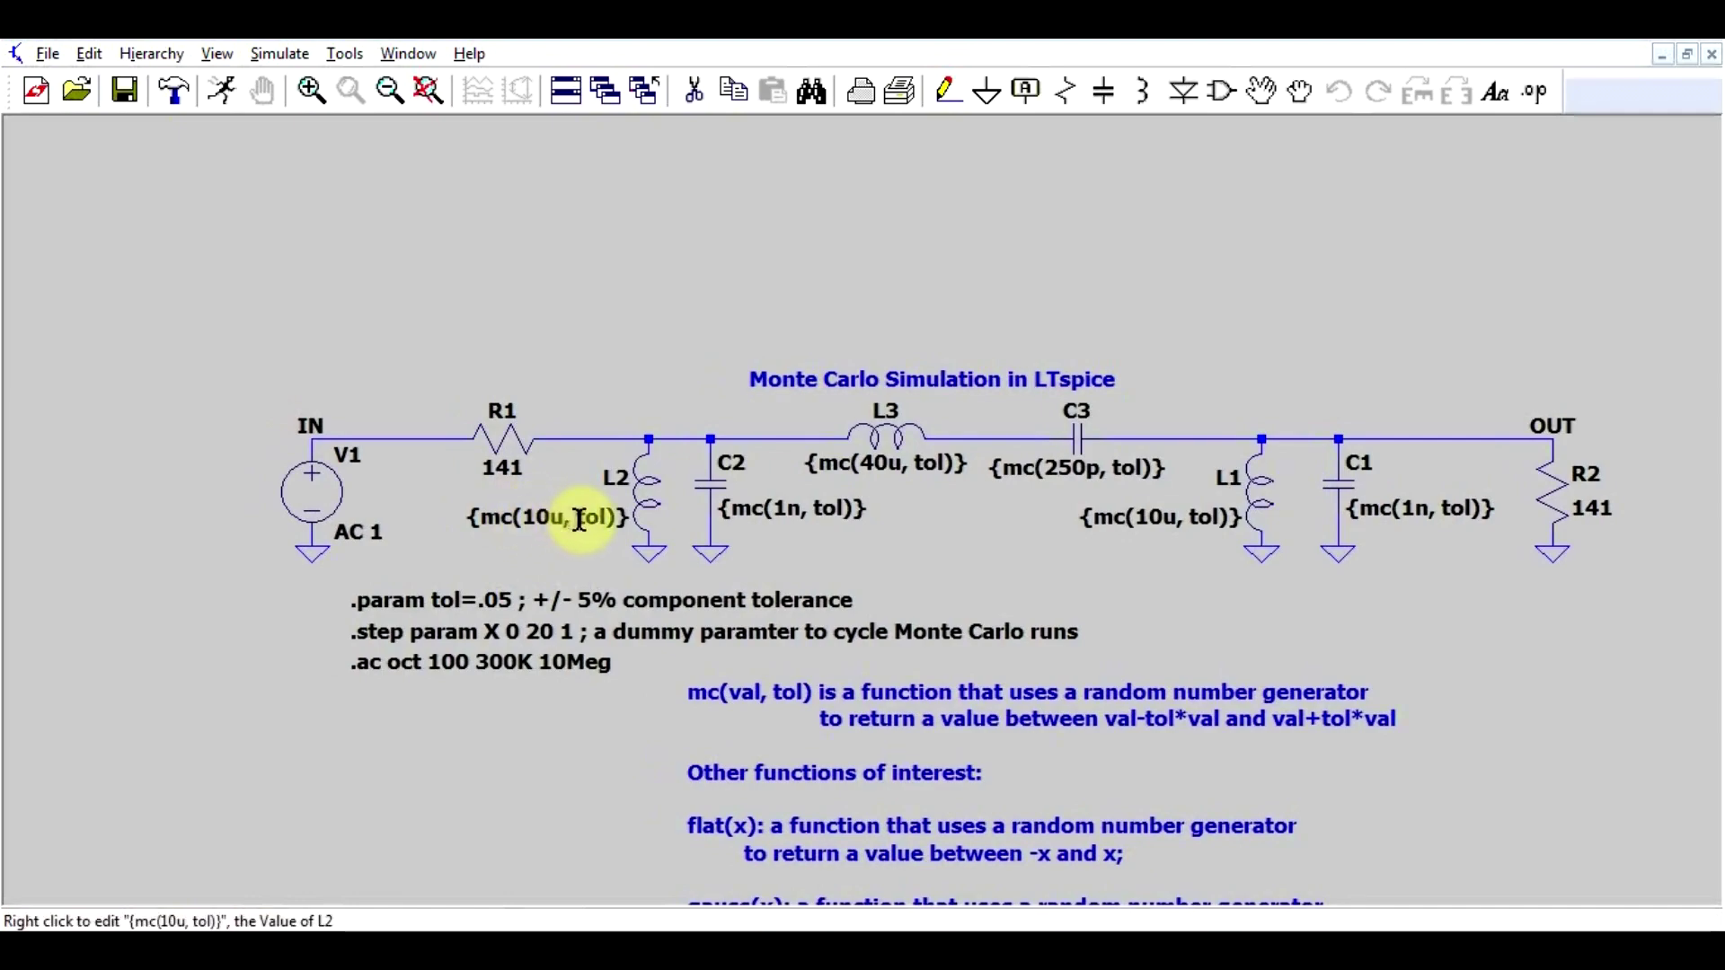
pyautogui.scroll(-2, 551, 500)
pyautogui.scroll(3, 782, 546)
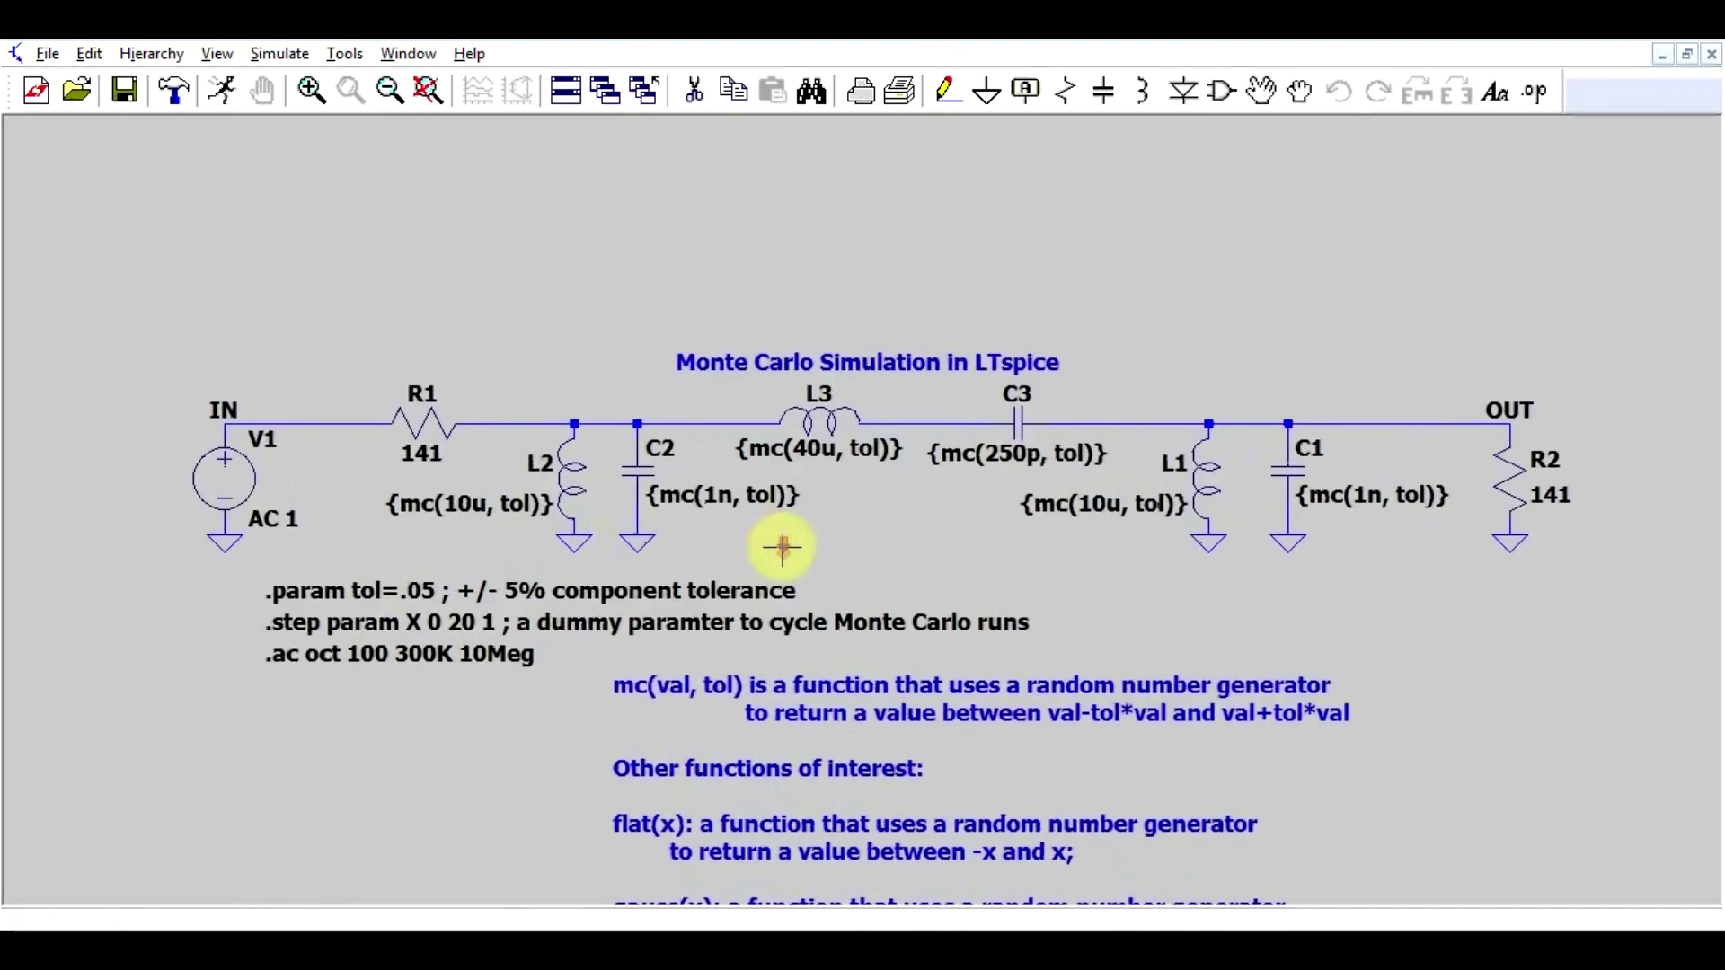
pyautogui.click(224, 90)
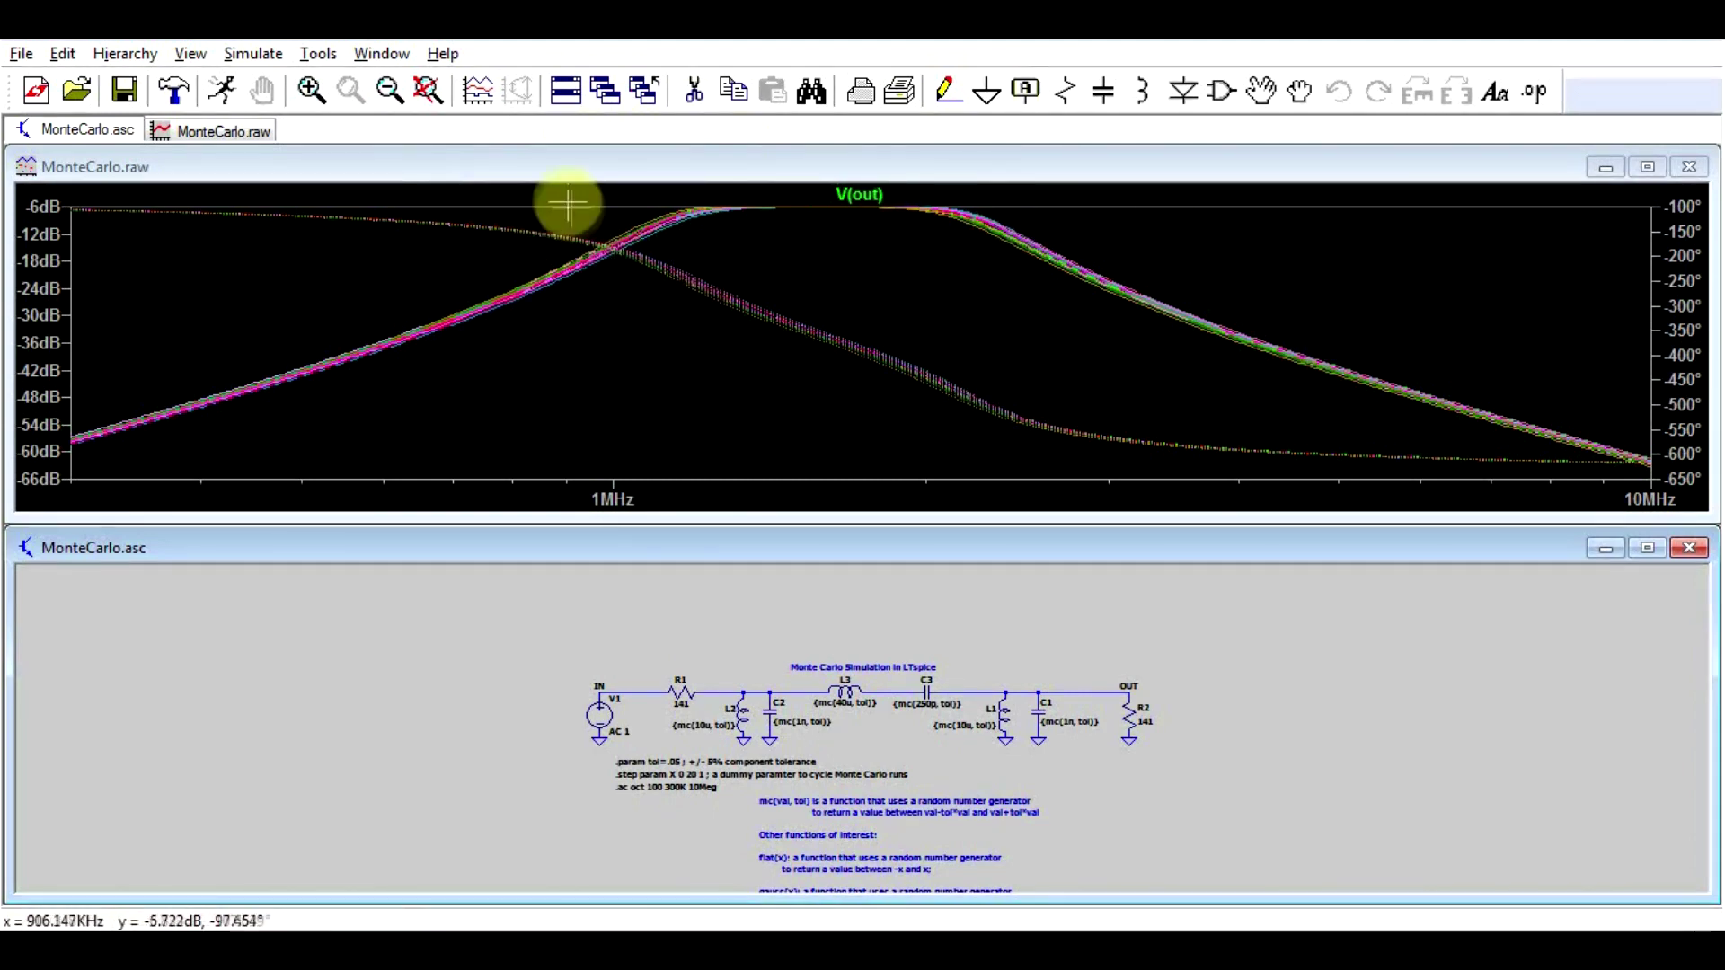
# Zoom the Monte Carlo V(out) plot to the 0.8–3.0 MHz band
pyautogui.moveTo(558, 192); pyautogui.dragTo(1096, 396)
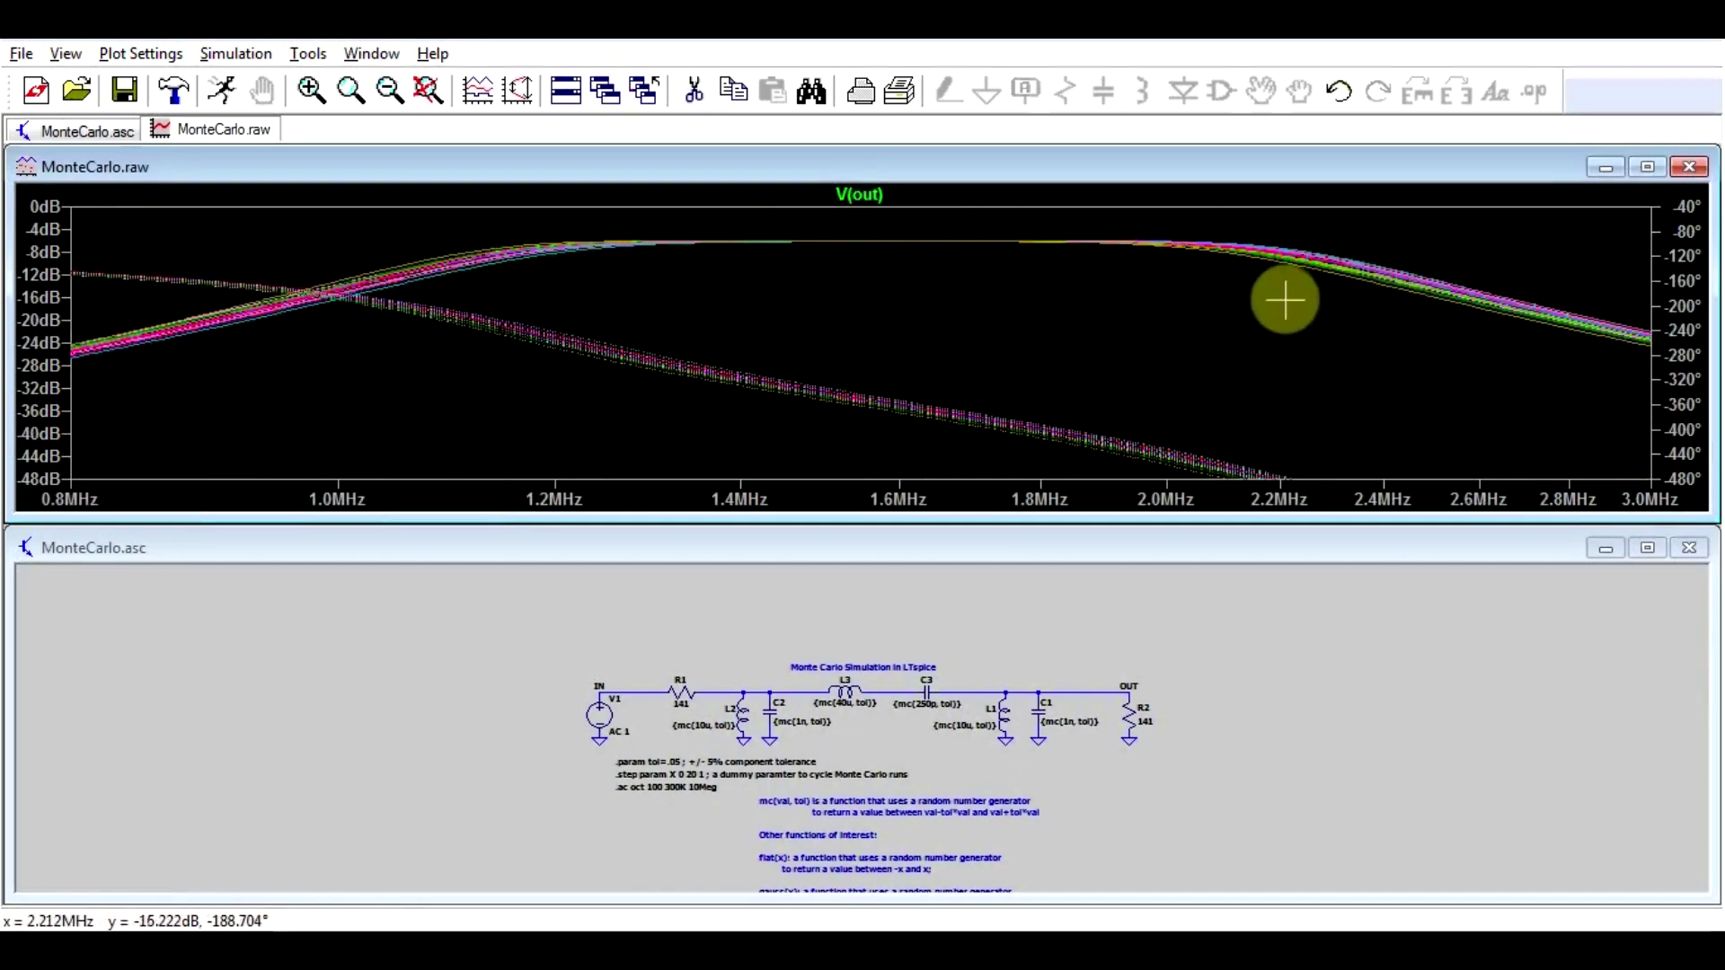
pyautogui.click(893, 674)
pyautogui.scroll(3, 893, 673)
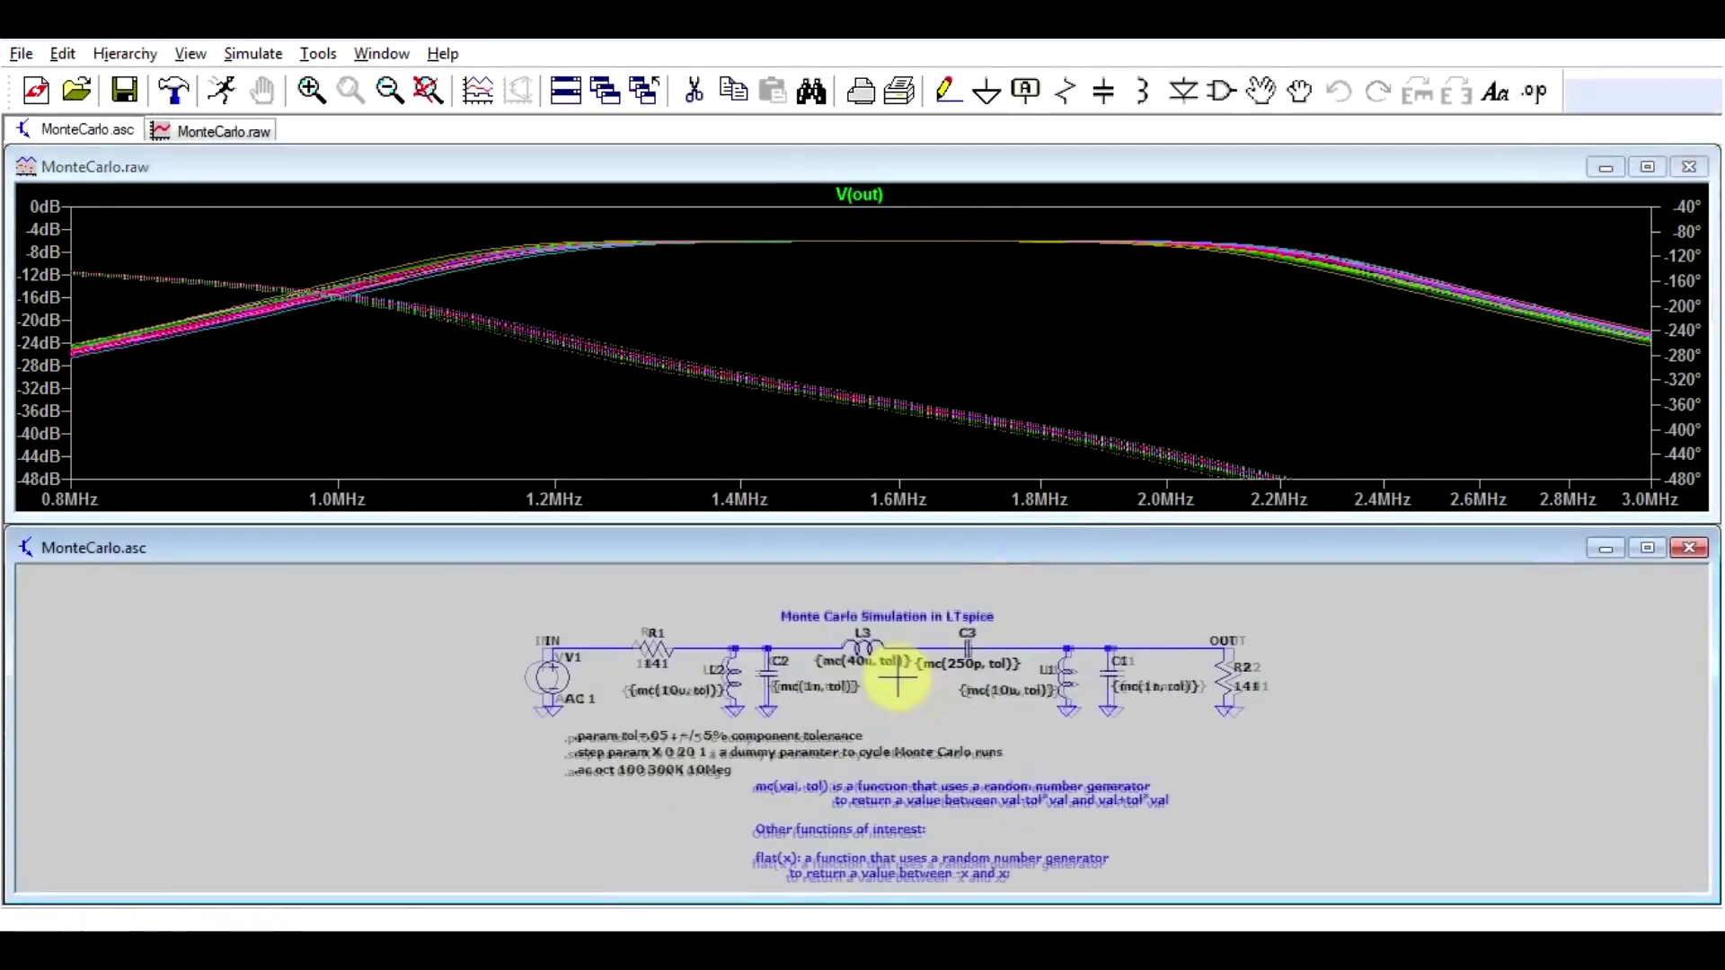
# Change the sweep to .step param X 0 200 1 and rerun the simulation
pyautogui.rightClick(624, 770)
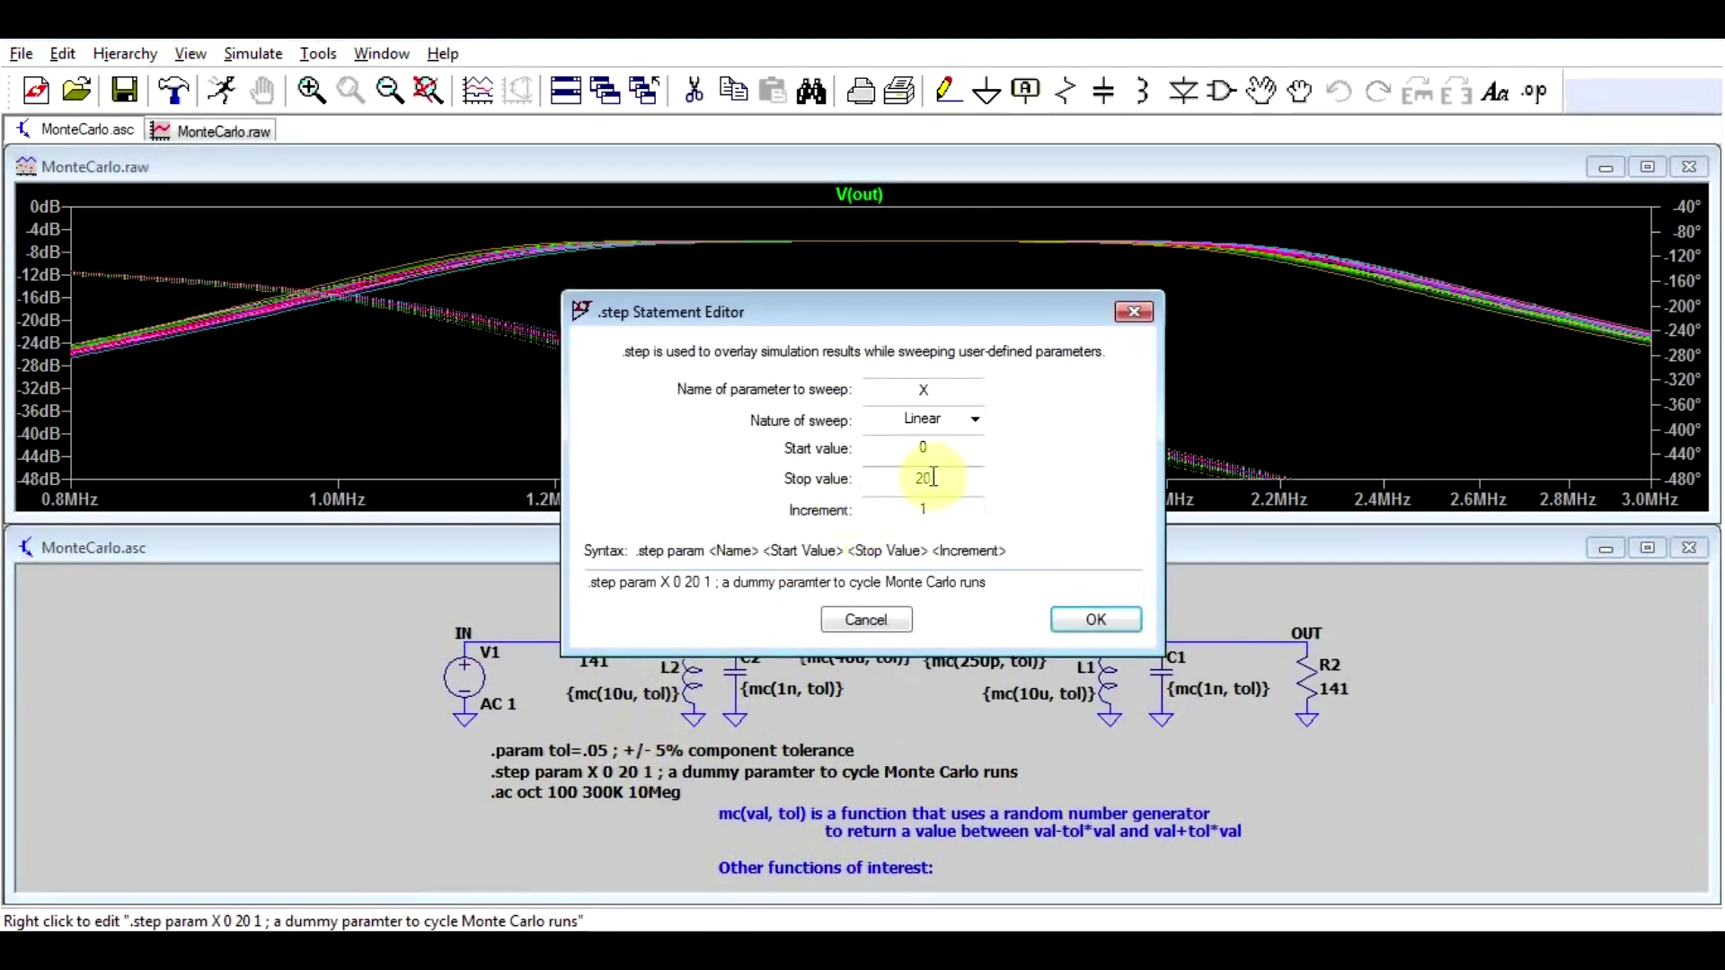
pyautogui.write('0')
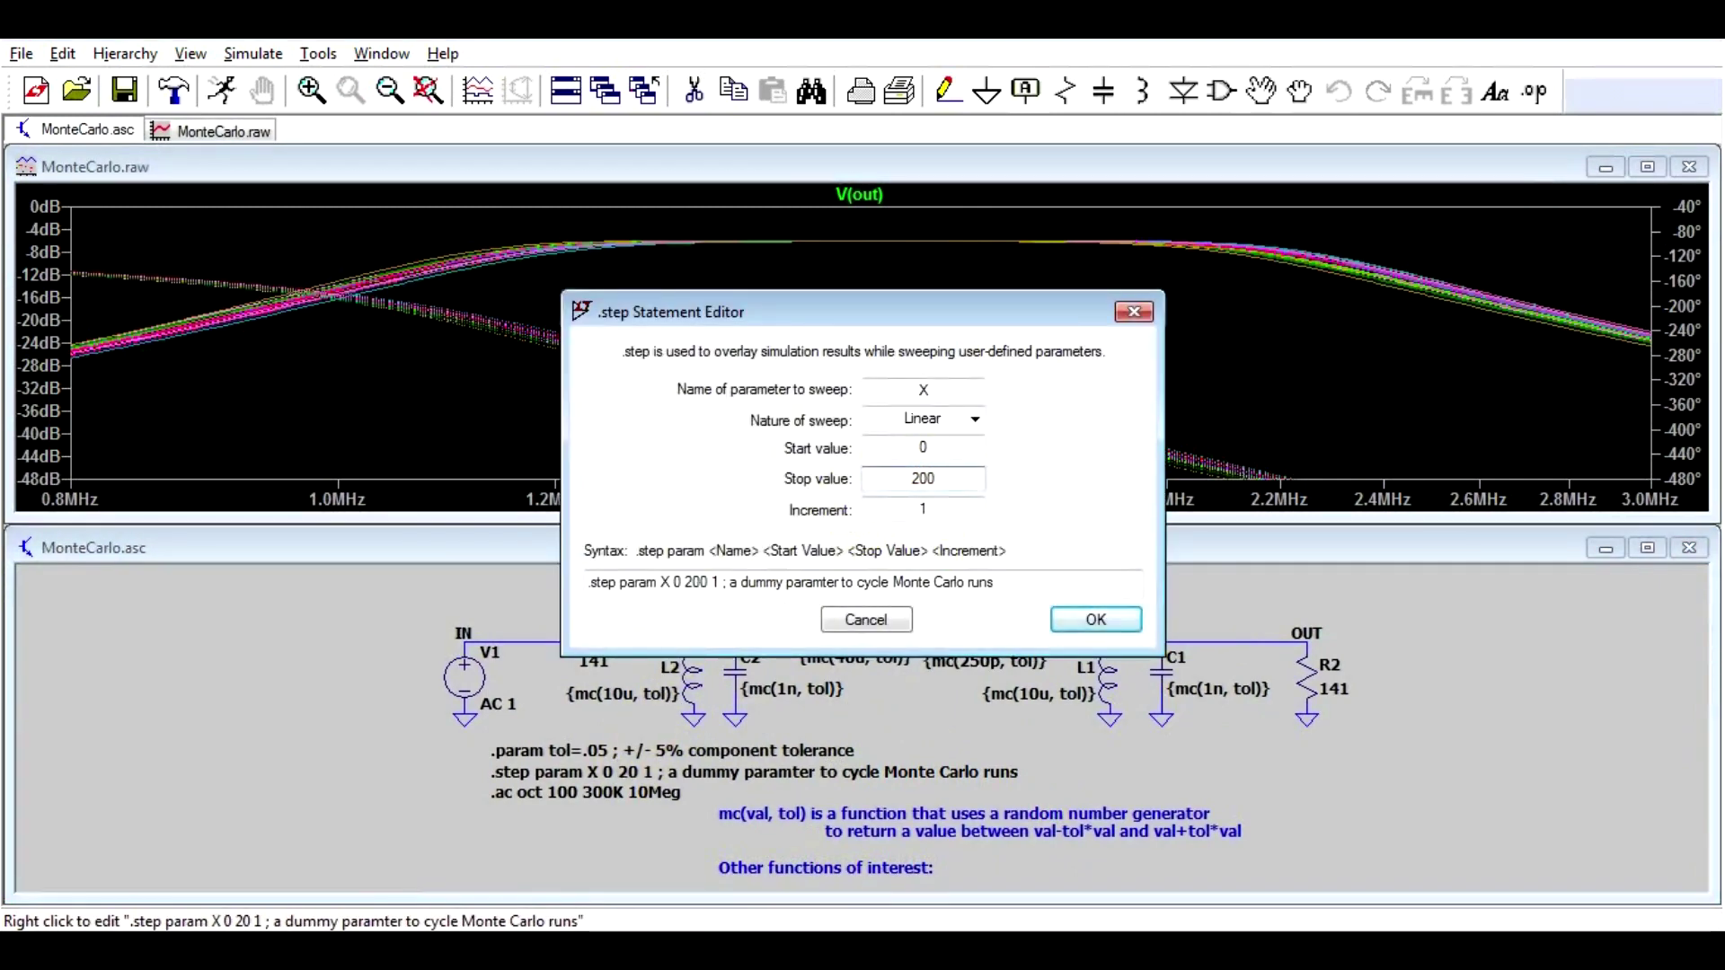
pyautogui.press('Return')
pyautogui.click(219, 90)
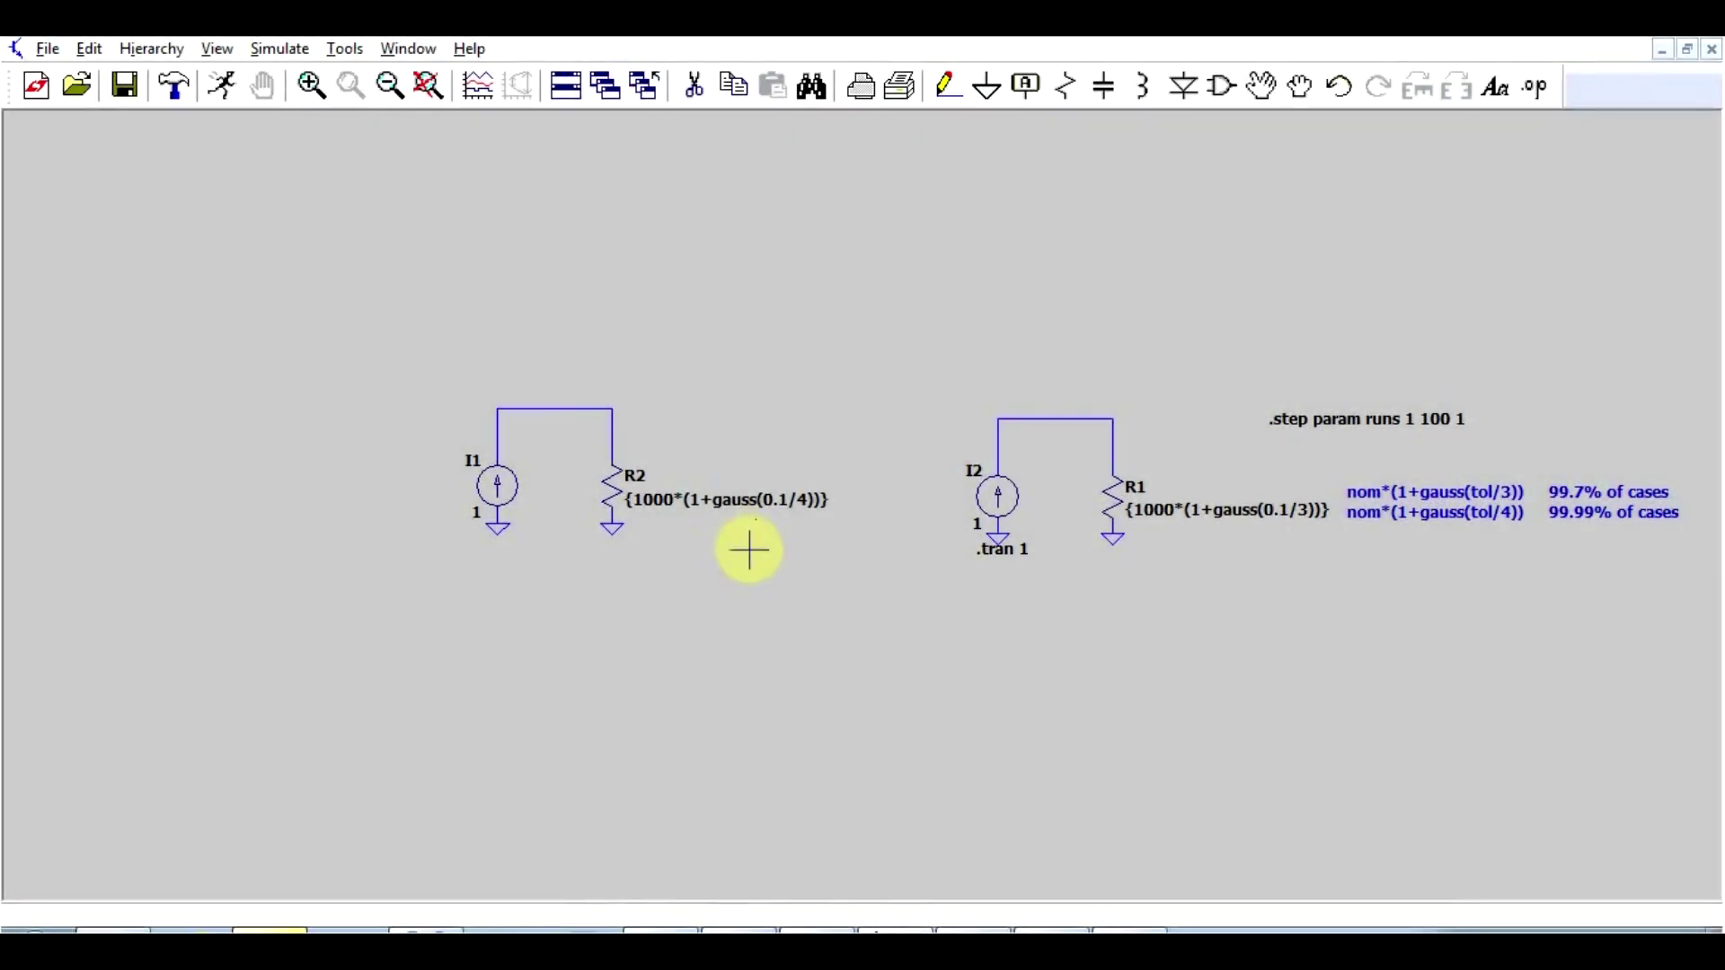
pyautogui.scroll(2, 749, 549)
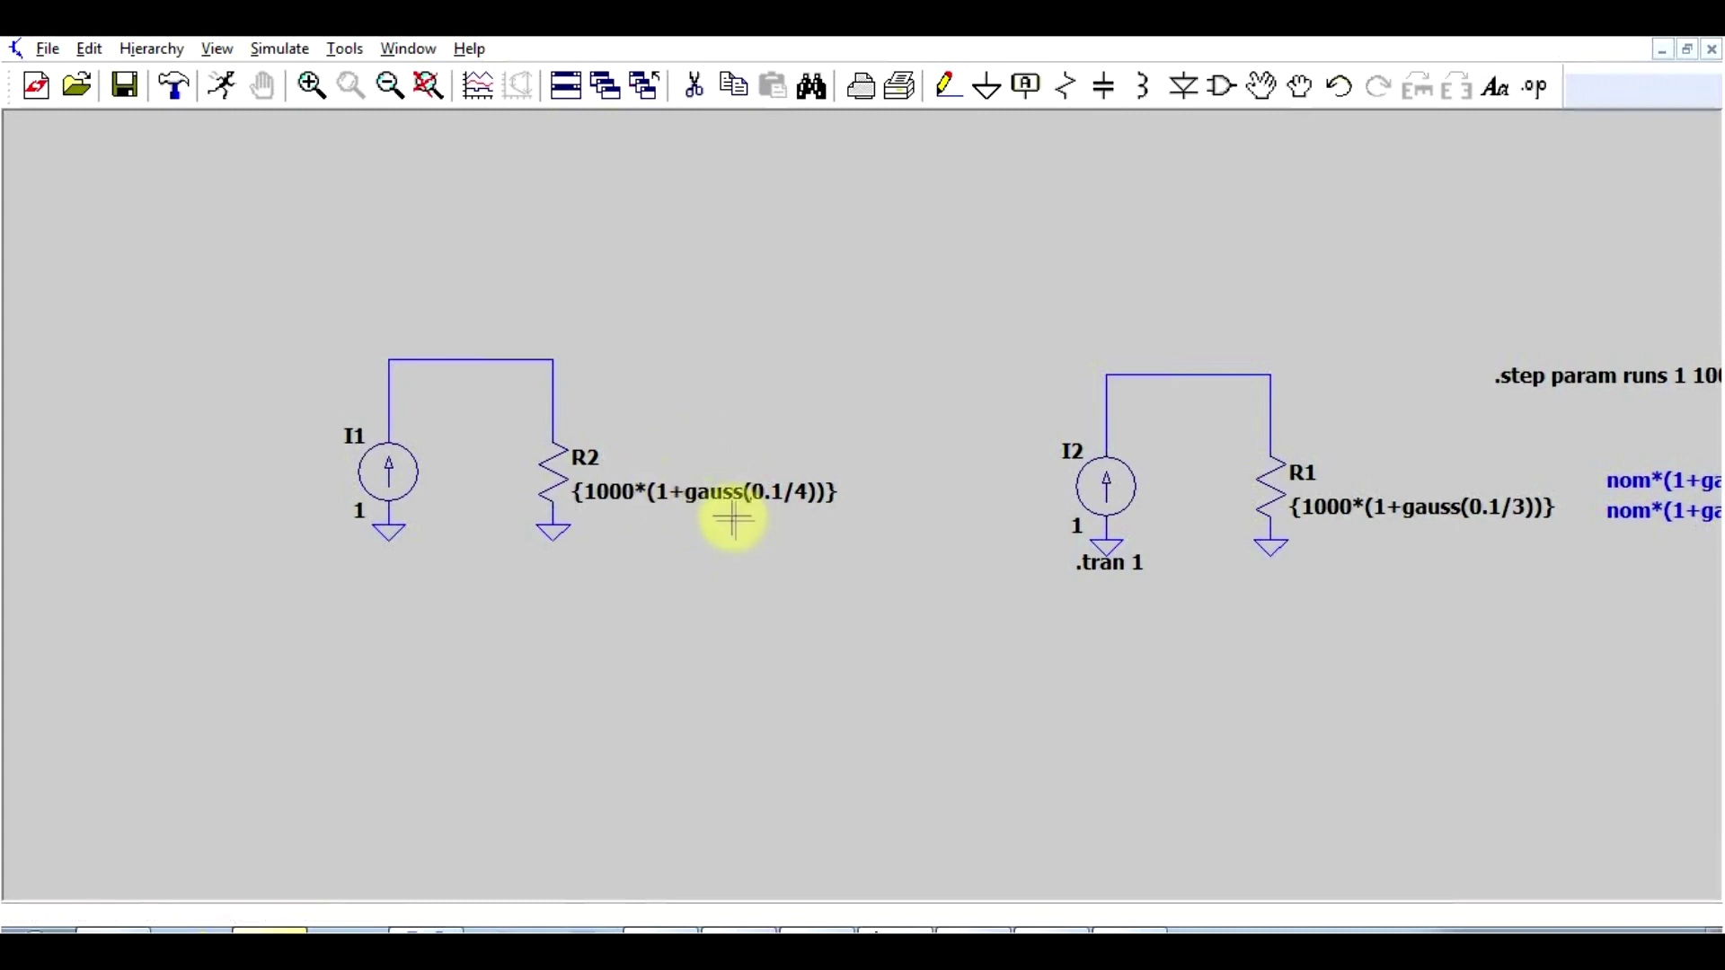
# Switch to the Google Images normal-distribution chart marking 68.3%, 95.4% and 99.7%
pyautogui.hotkey('alt', 'Tab')
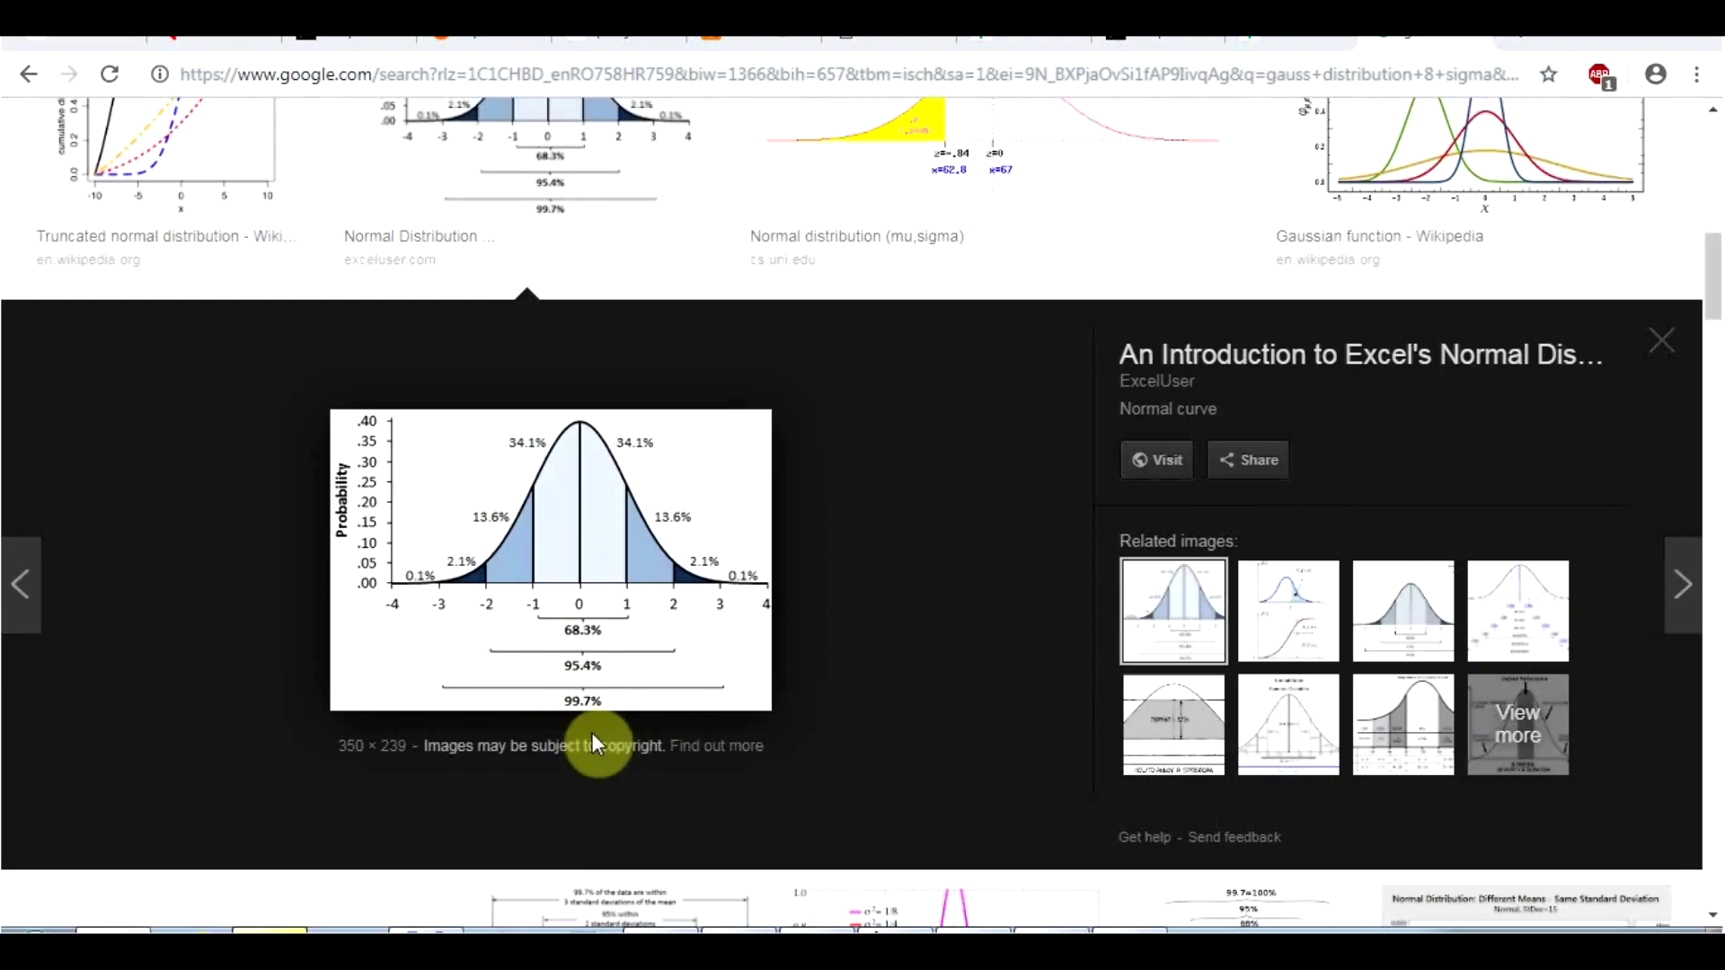
# Switch back to the LTspice schematic with R2 valued {1000*(1+gauss(0.1/4))}
pyautogui.hotkey('alt', 'Tab')
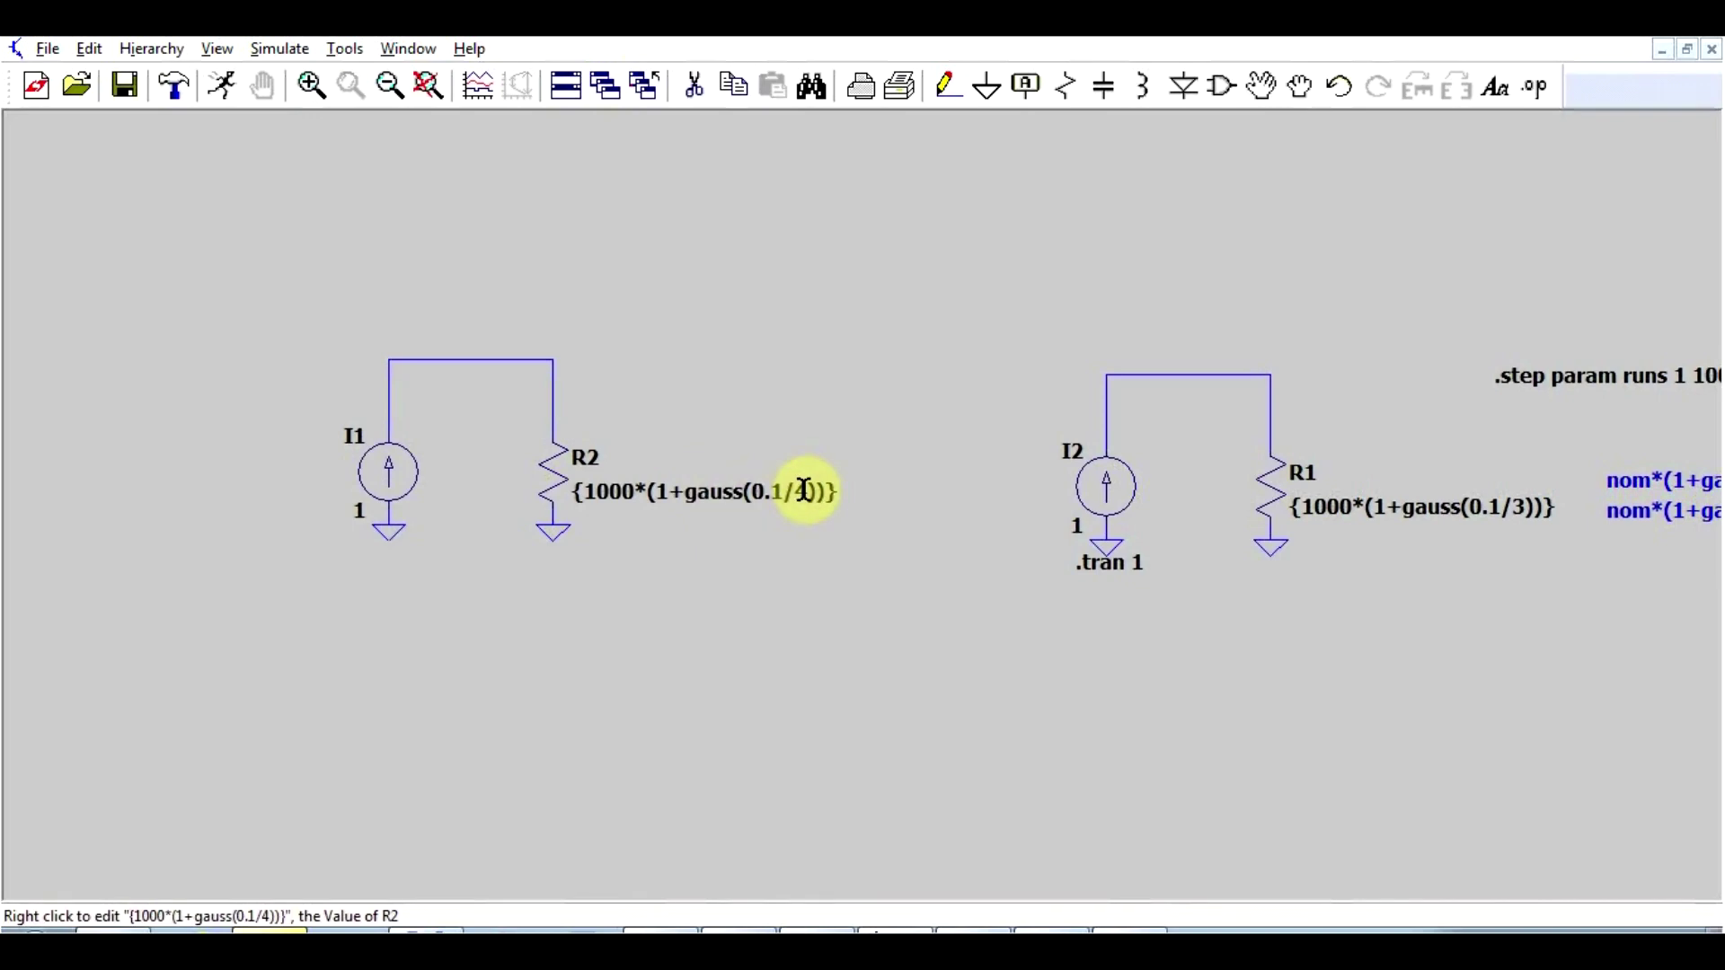
# Plot V(n001) at R2's top node, showing runs spread about 0.94–1.06 kV
pyautogui.scroll(-1, 945, 349)
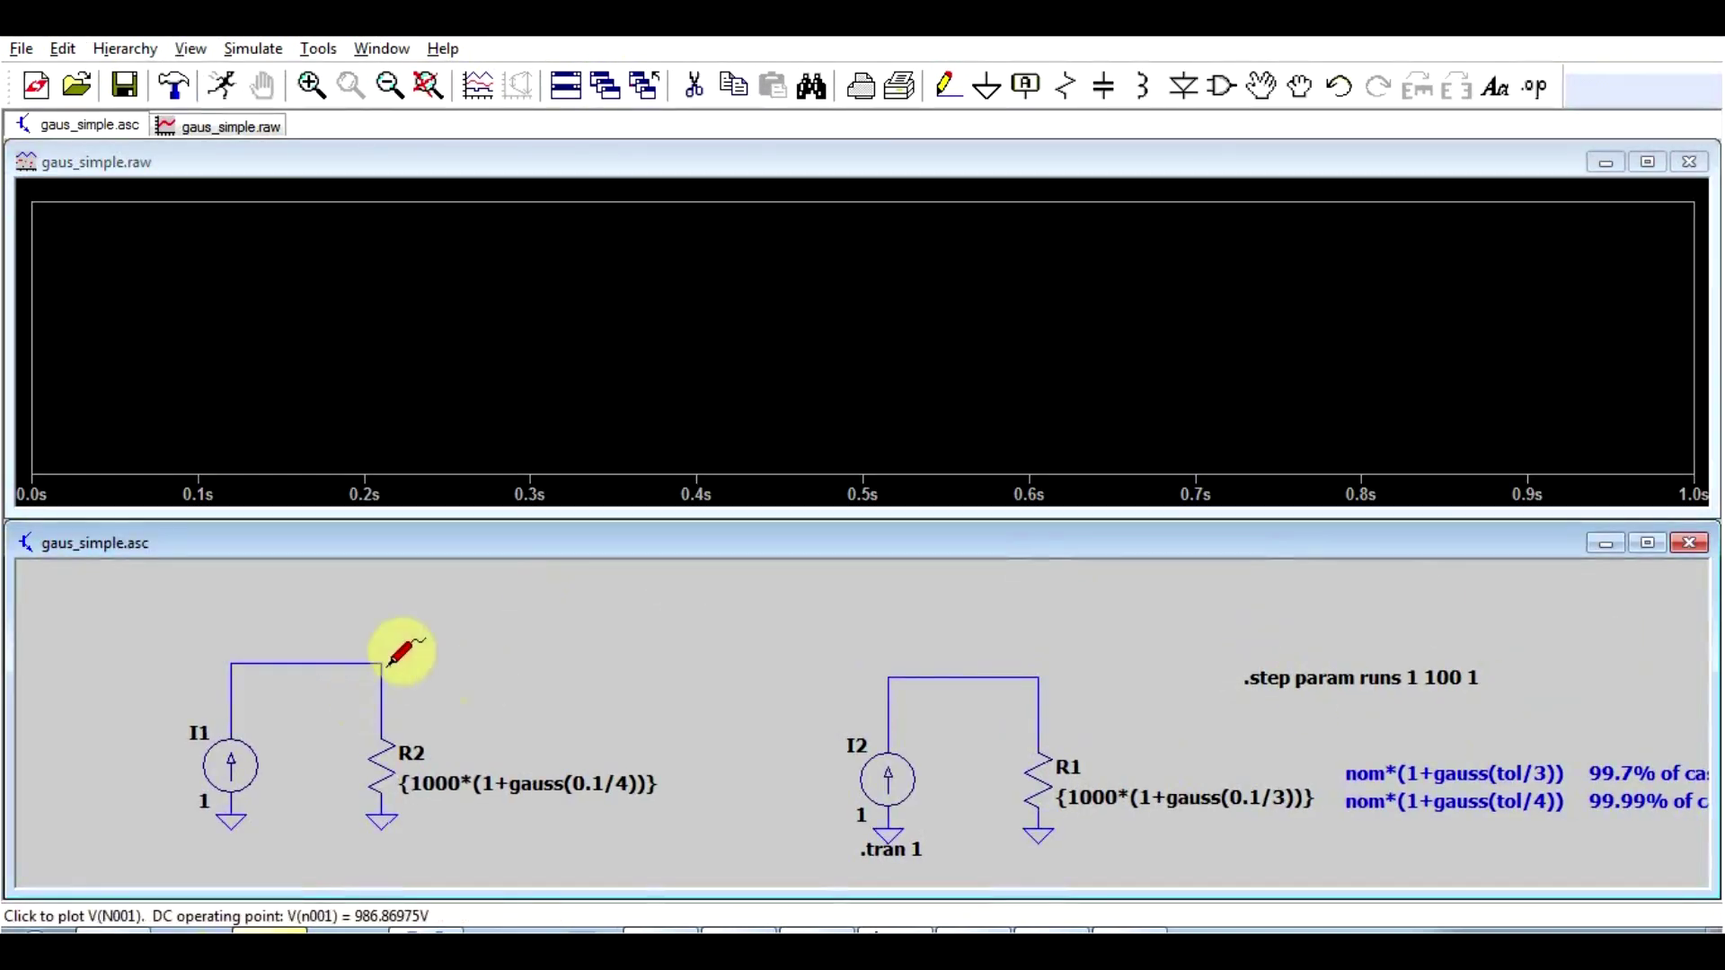
pyautogui.click(383, 664)
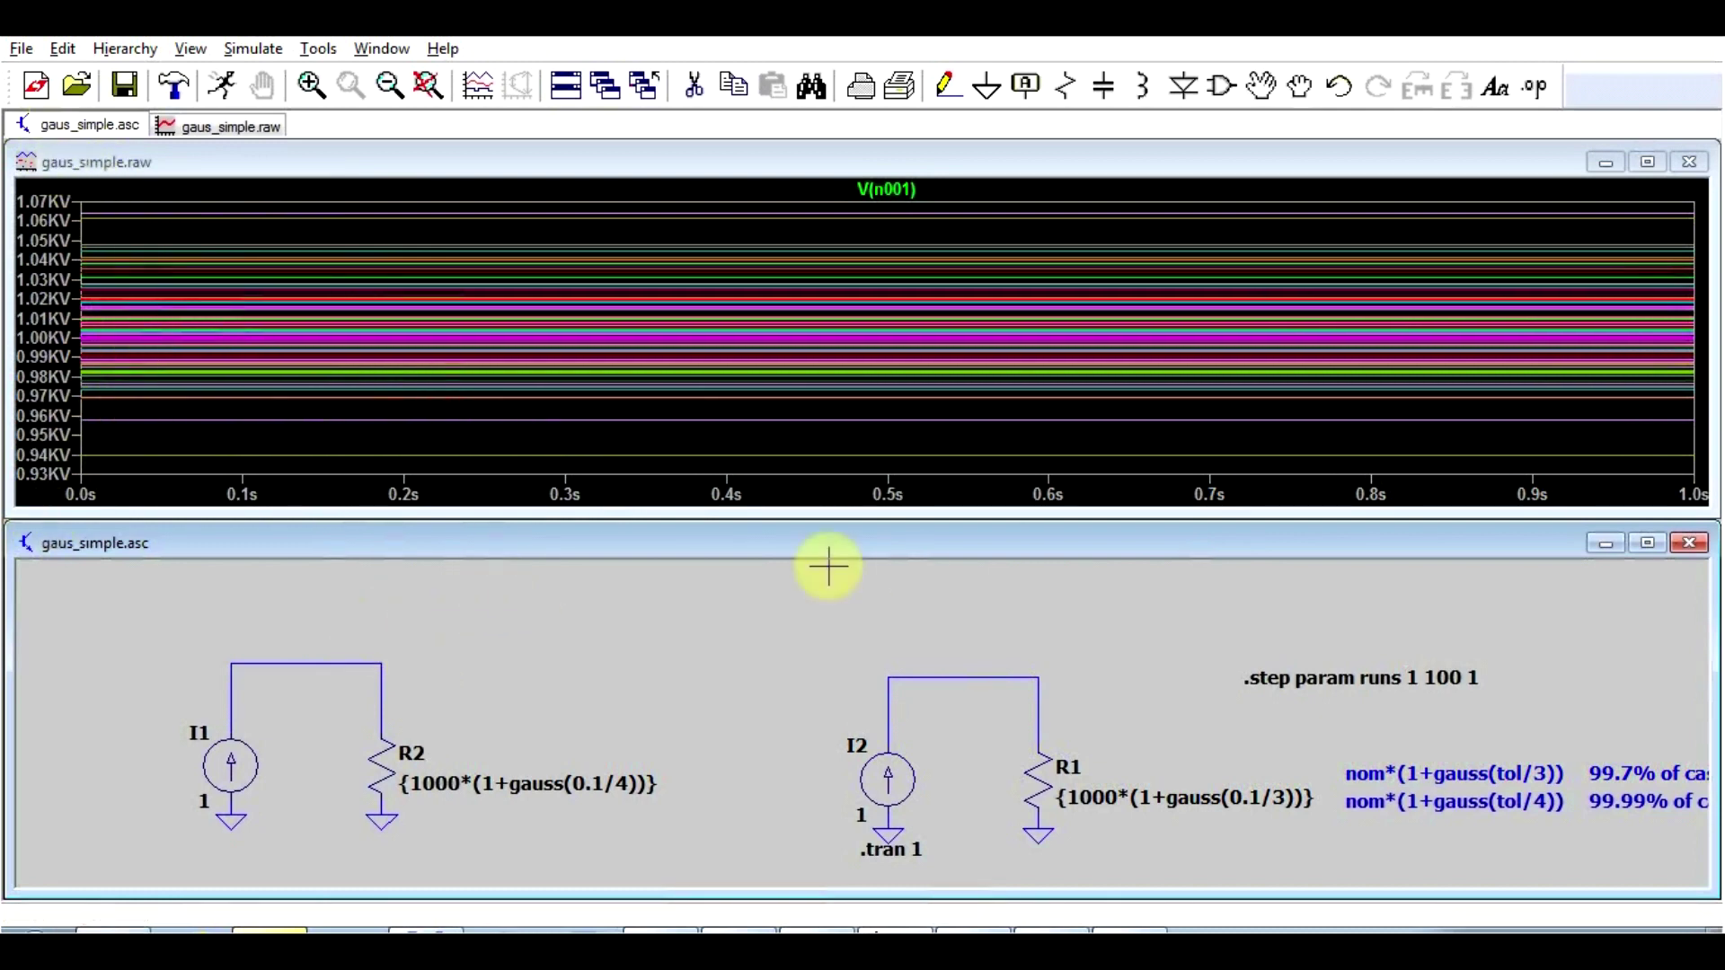
# Probe the R1 node to plot V(n002) instead of V(n001), then view the Vishay application note
pyautogui.scroll(2, 721, 629)
pyautogui.scroll(-1, 718, 646)
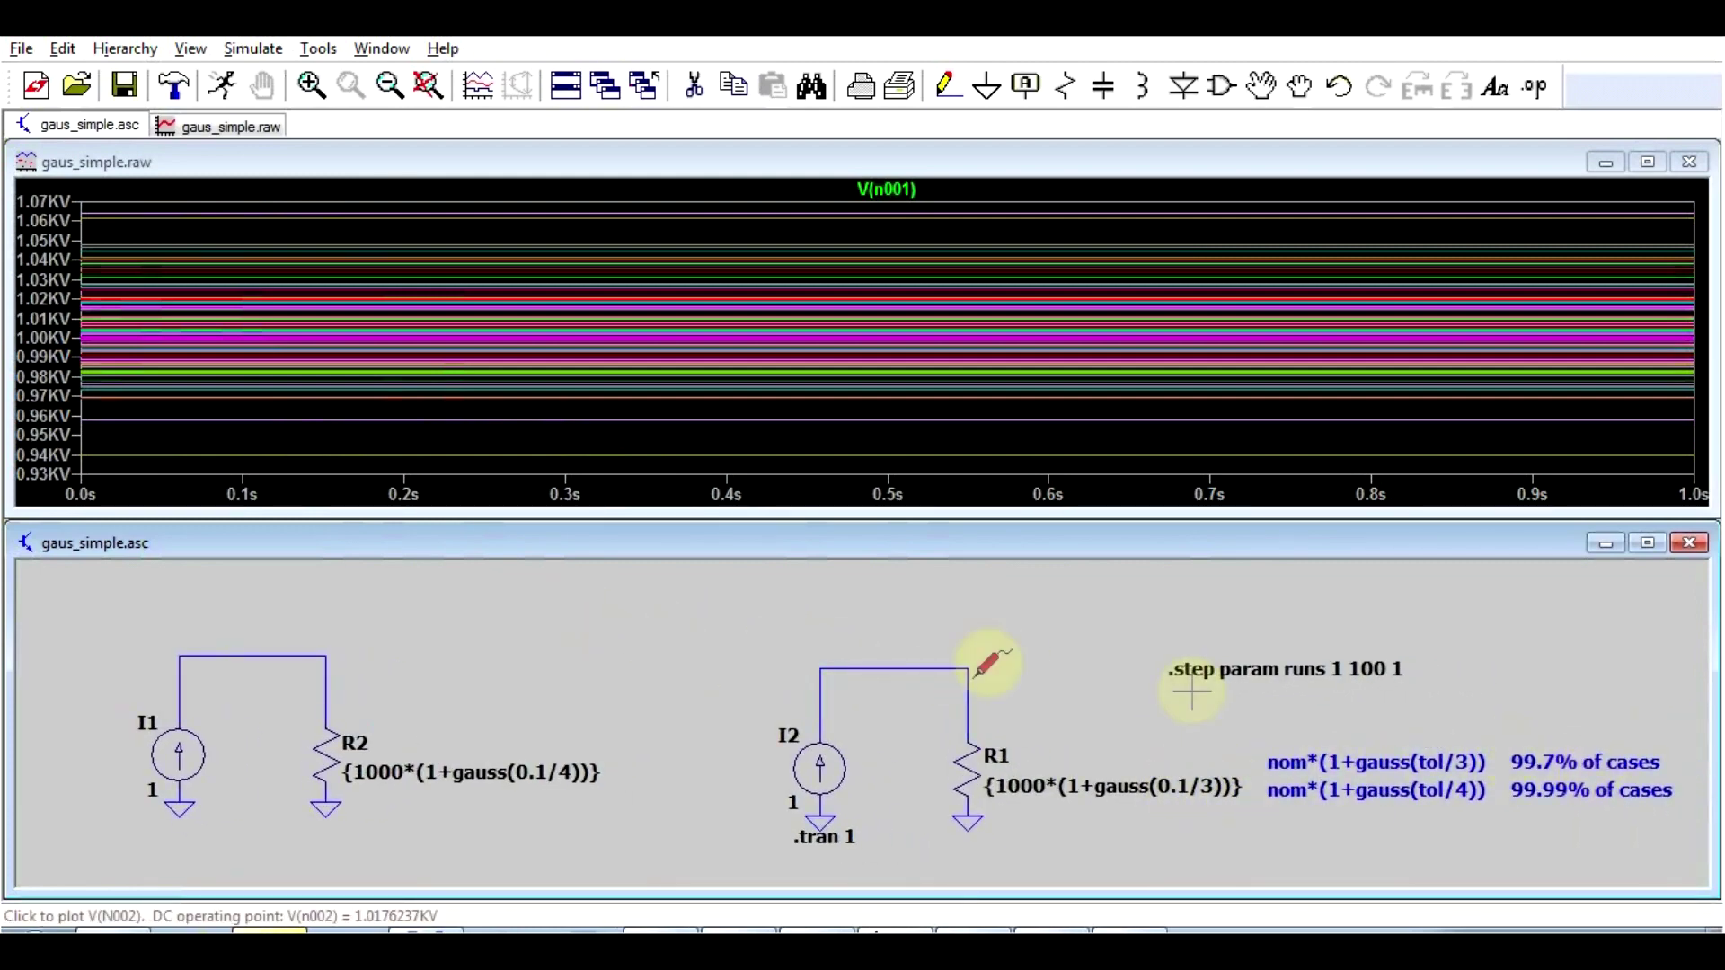
pyautogui.click(940, 667)
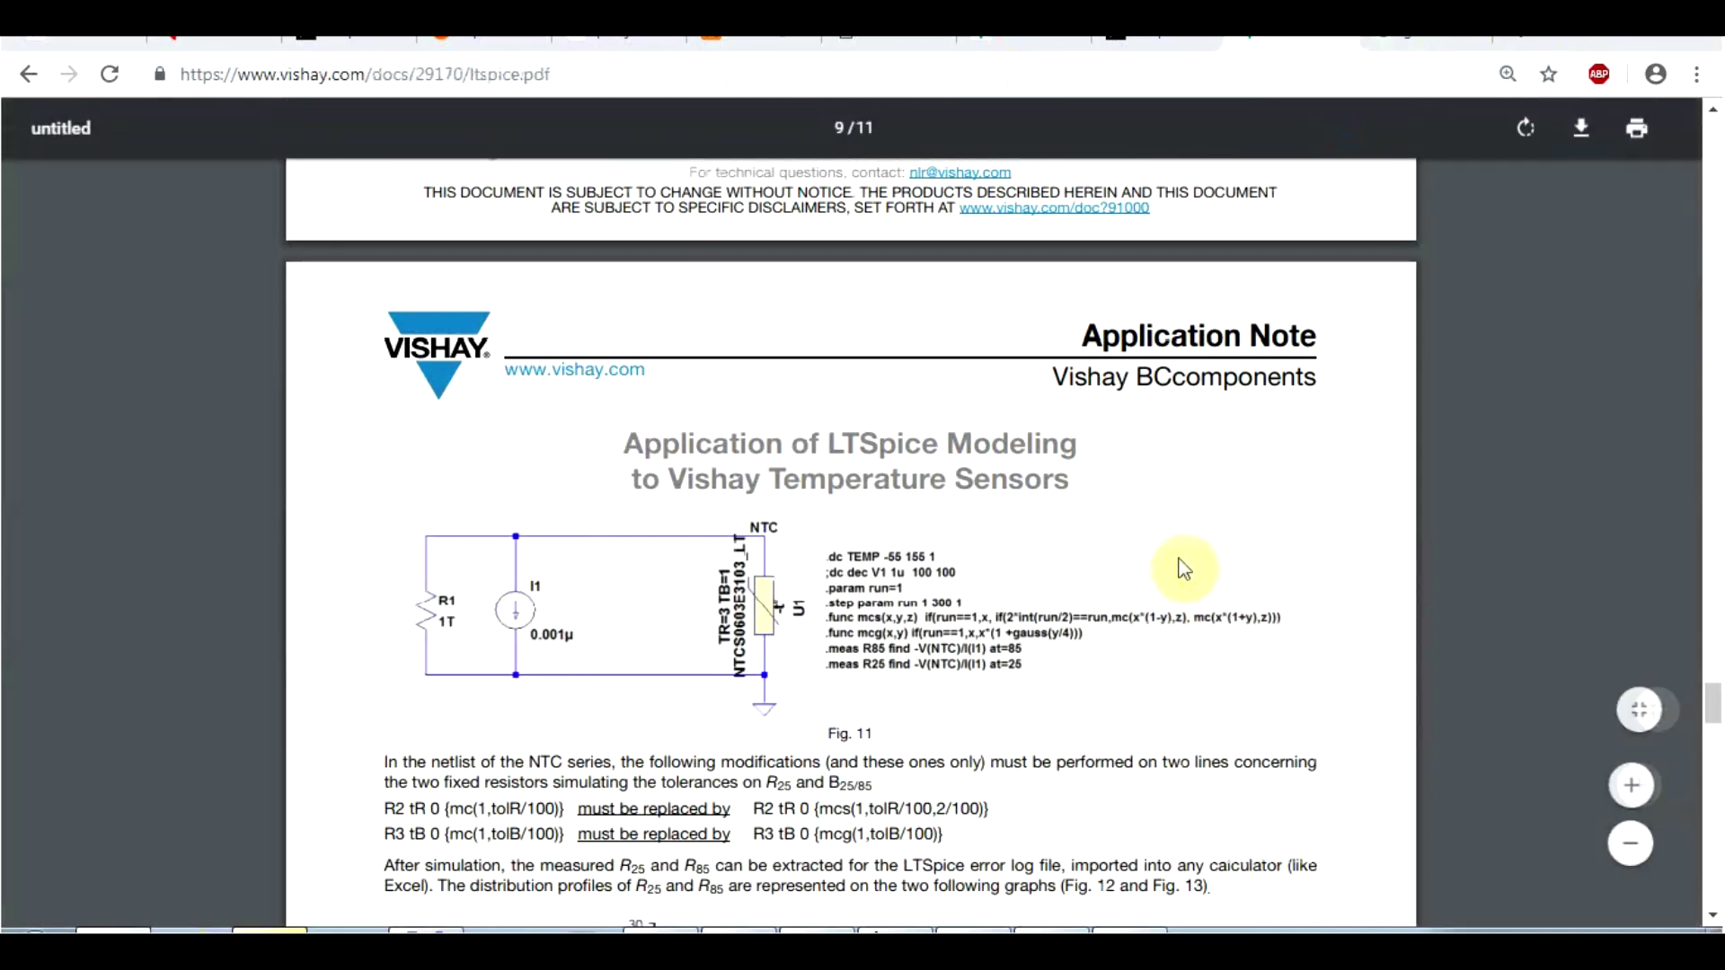
pyautogui.scroll(1, 1185, 539)
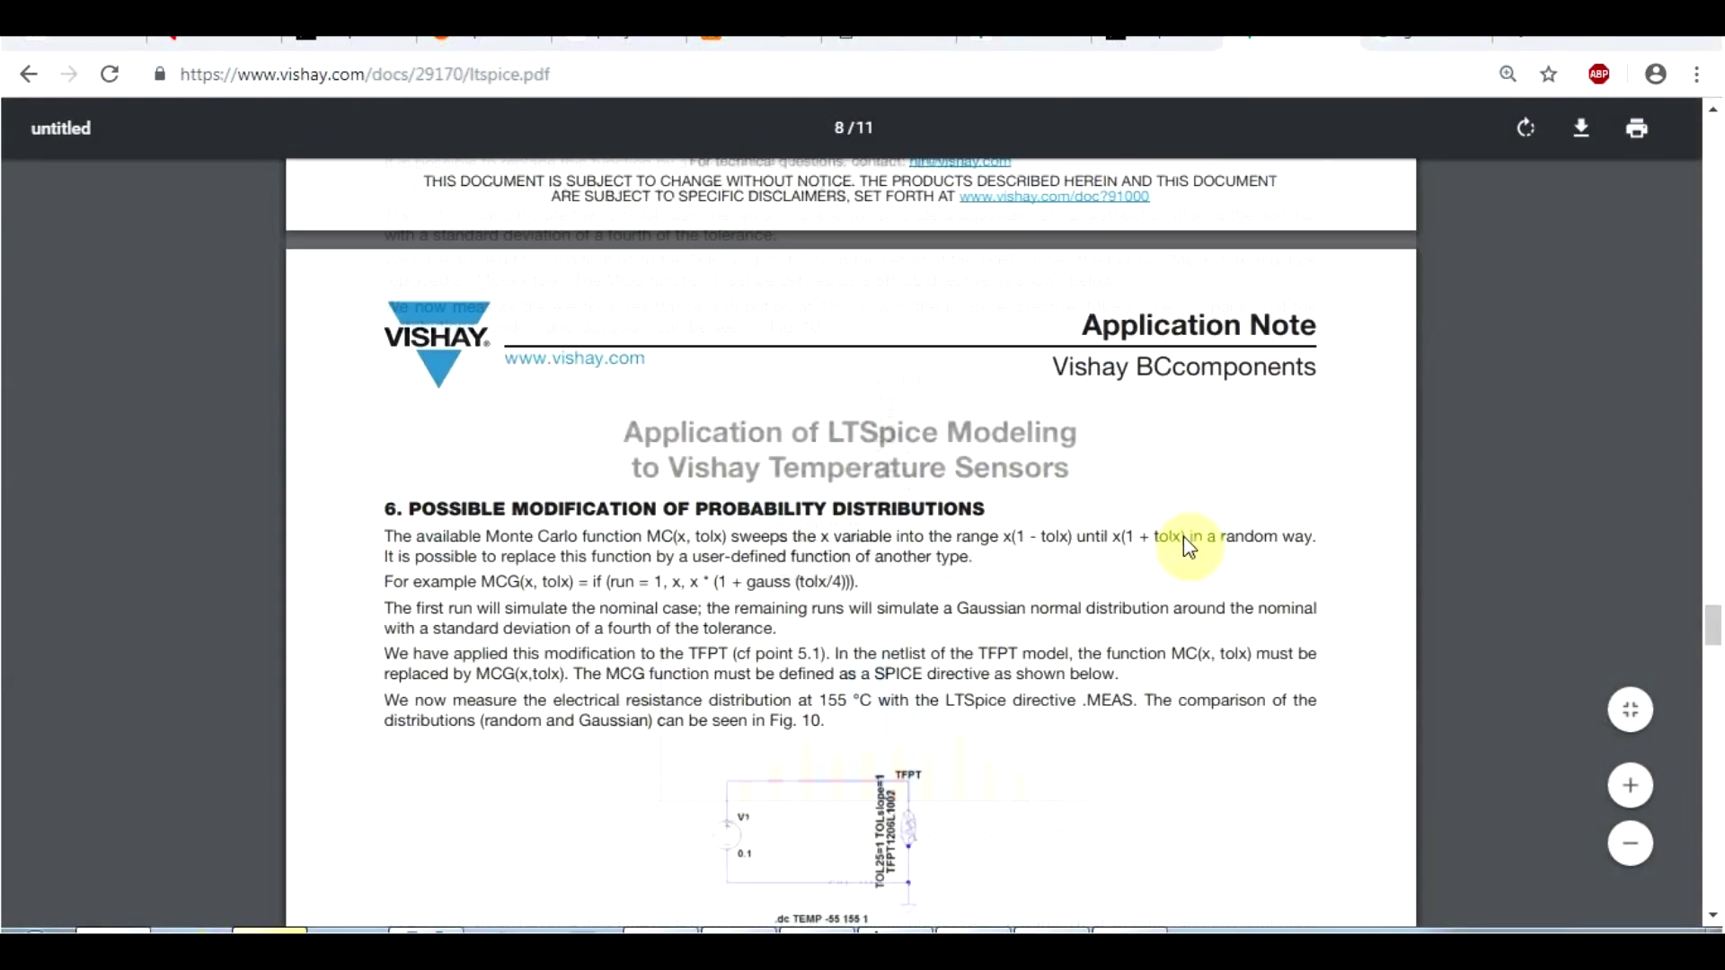
# Scroll page 8 down to Fig. 10 and zoom into the MC versus MCG histograms of R155
pyautogui.scroll(2, 1185, 544)
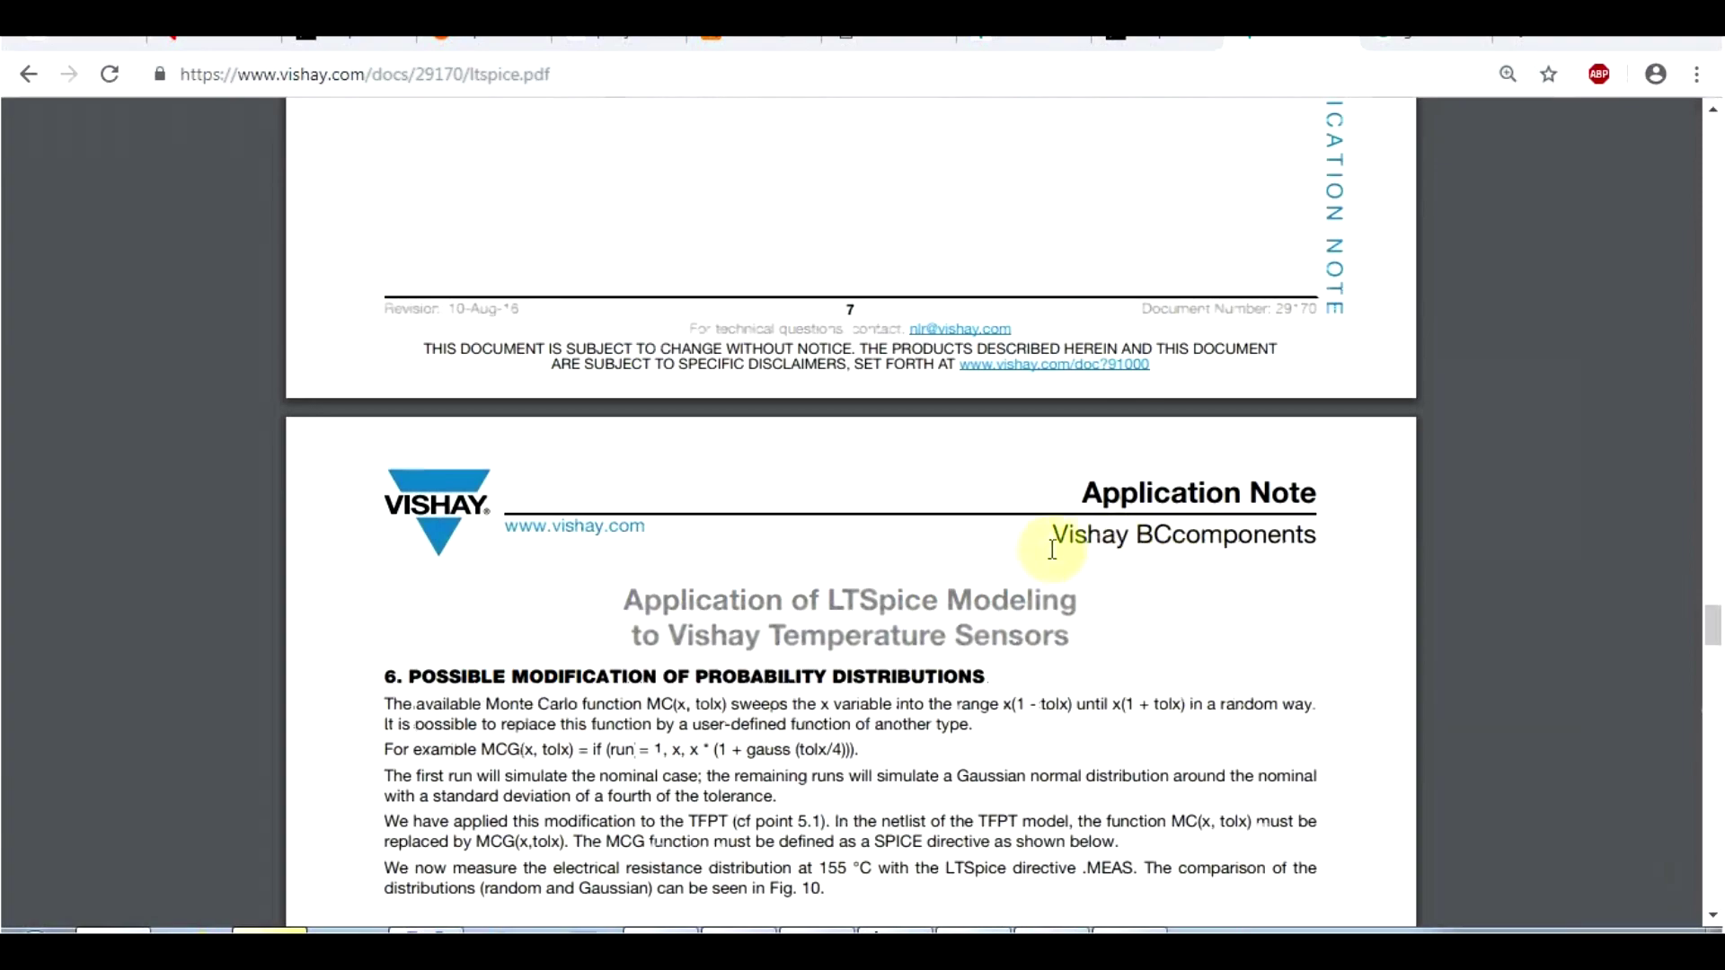
pyautogui.scroll(-4, 598, 600)
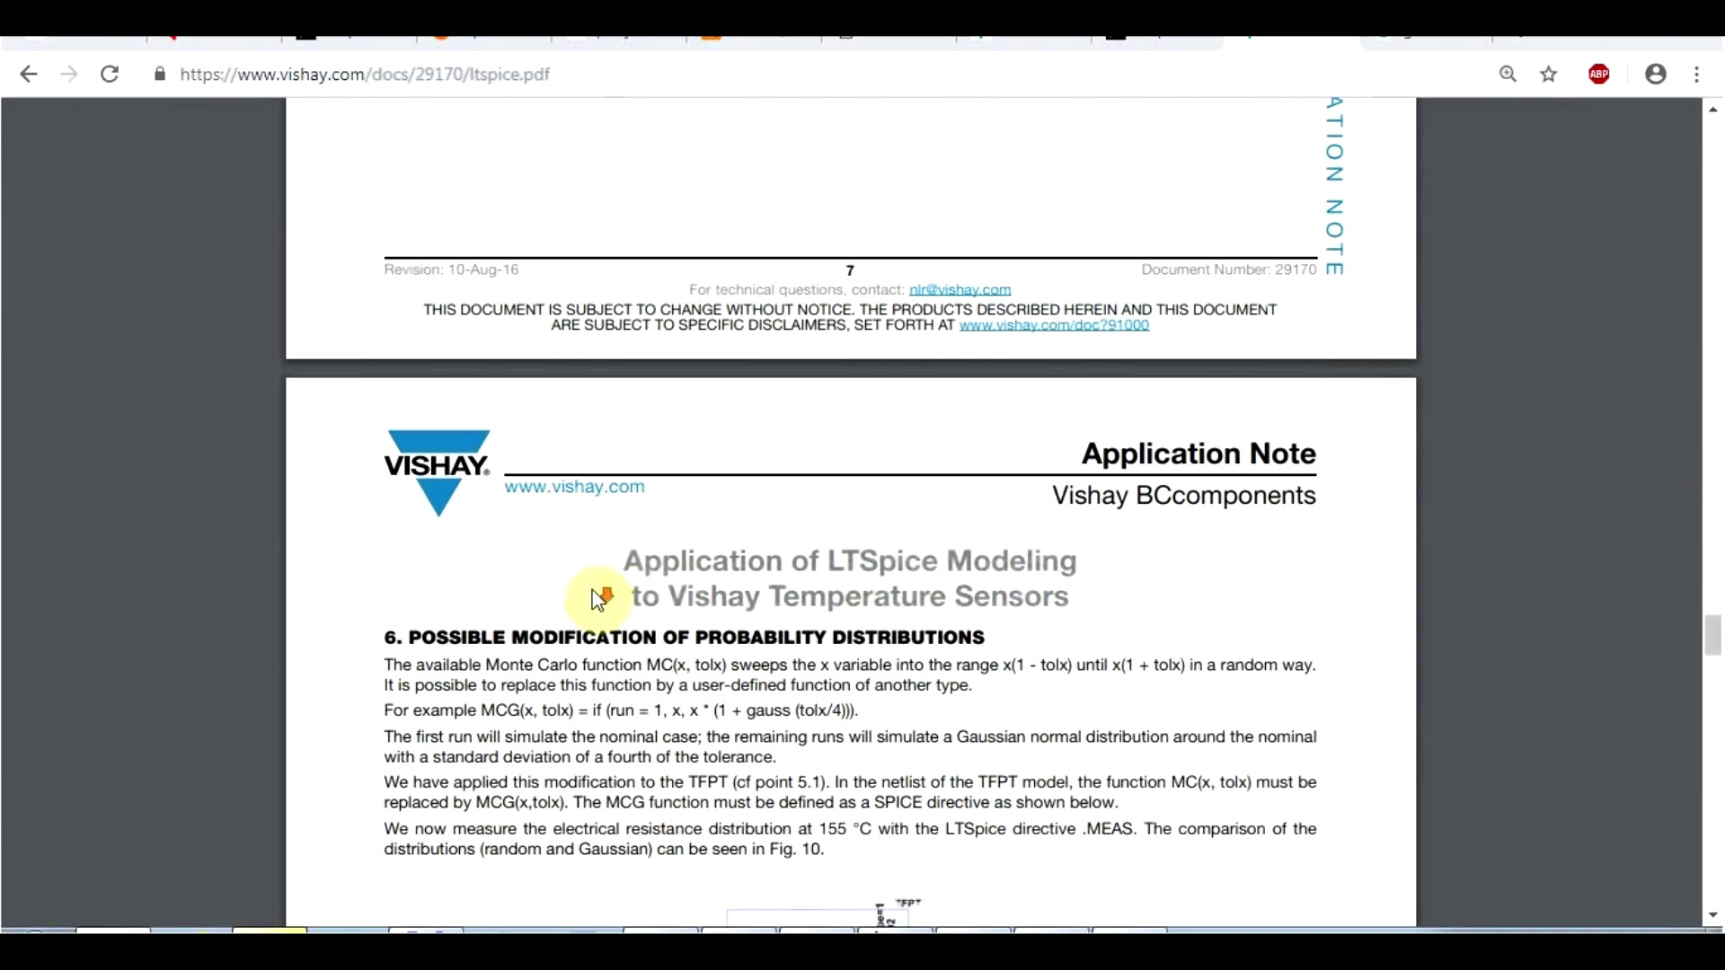
pyautogui.scroll(-5, 938, 364)
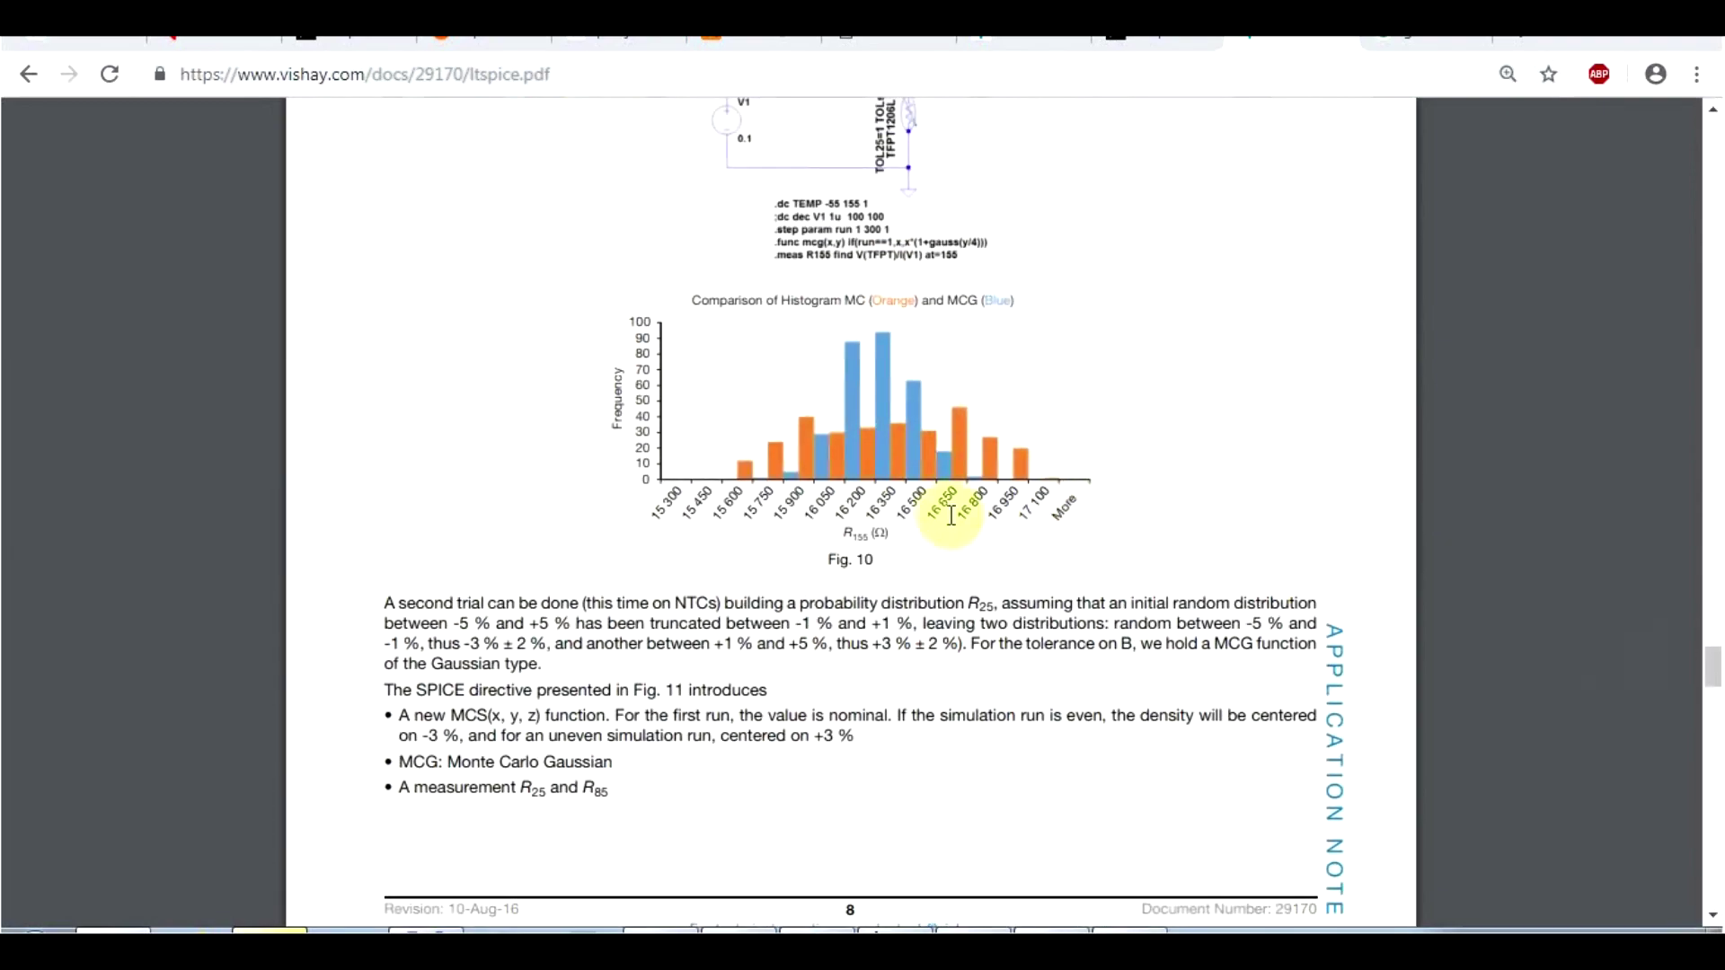
pyautogui.scroll(5, 951, 515)
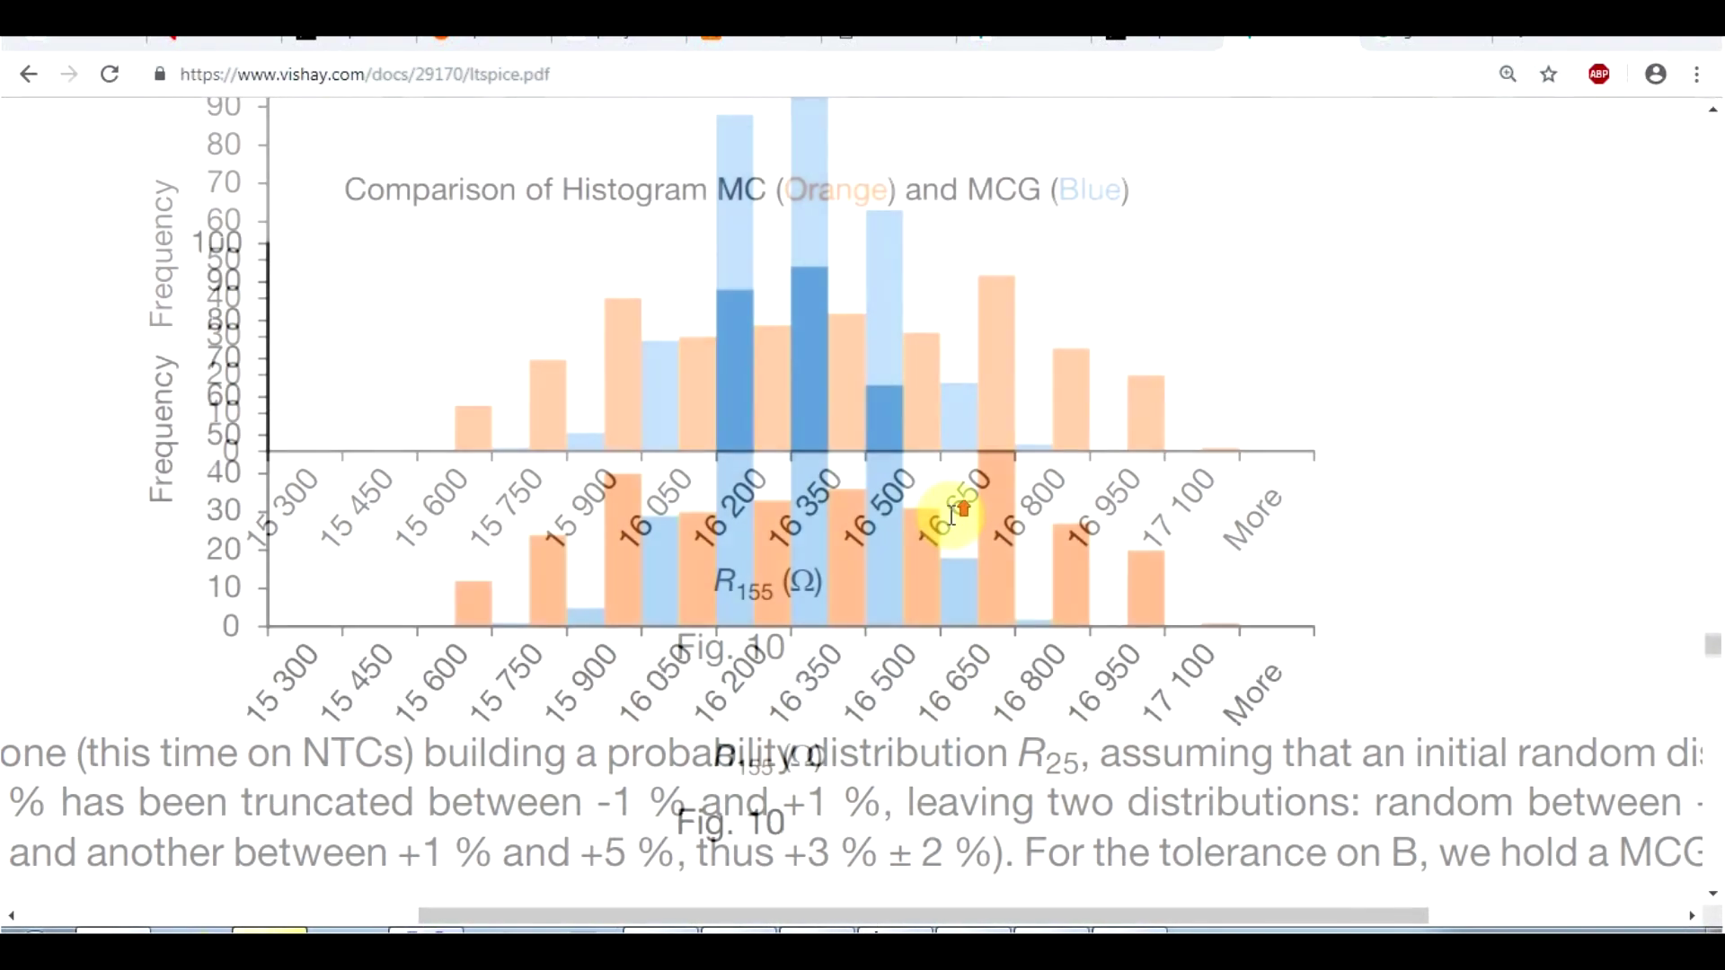
pyautogui.scroll(-1, 952, 514)
pyautogui.scroll(-1, 1001, 512)
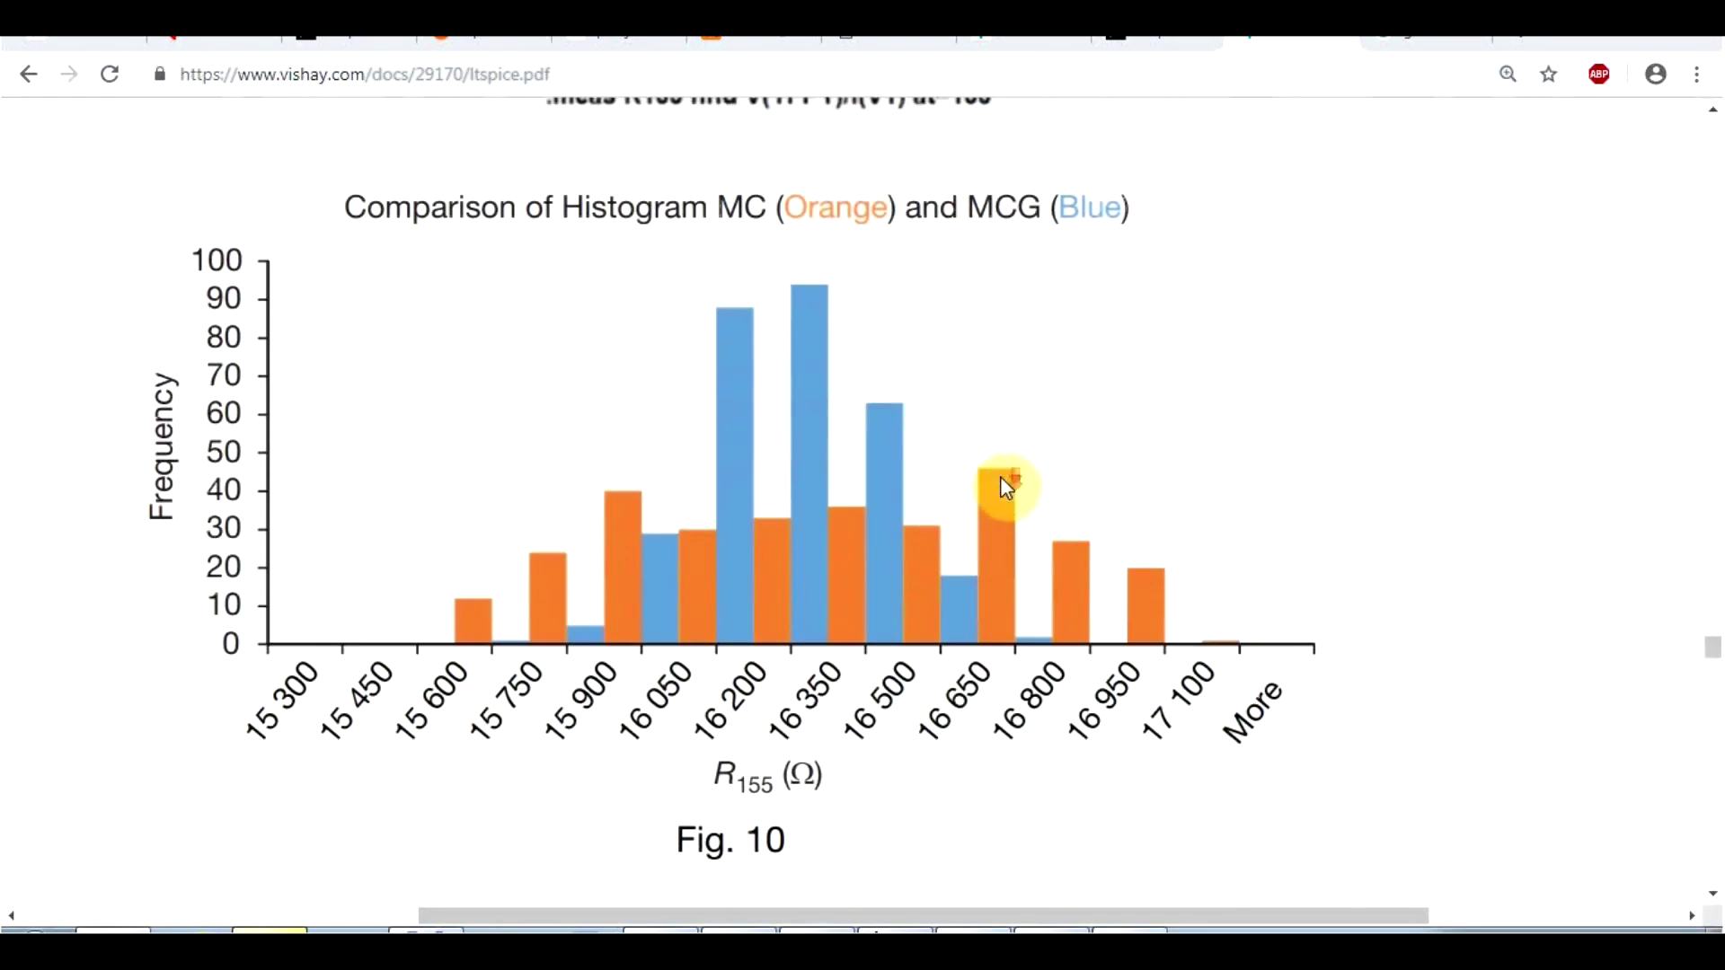
pyautogui.scroll(1, 887, 323)
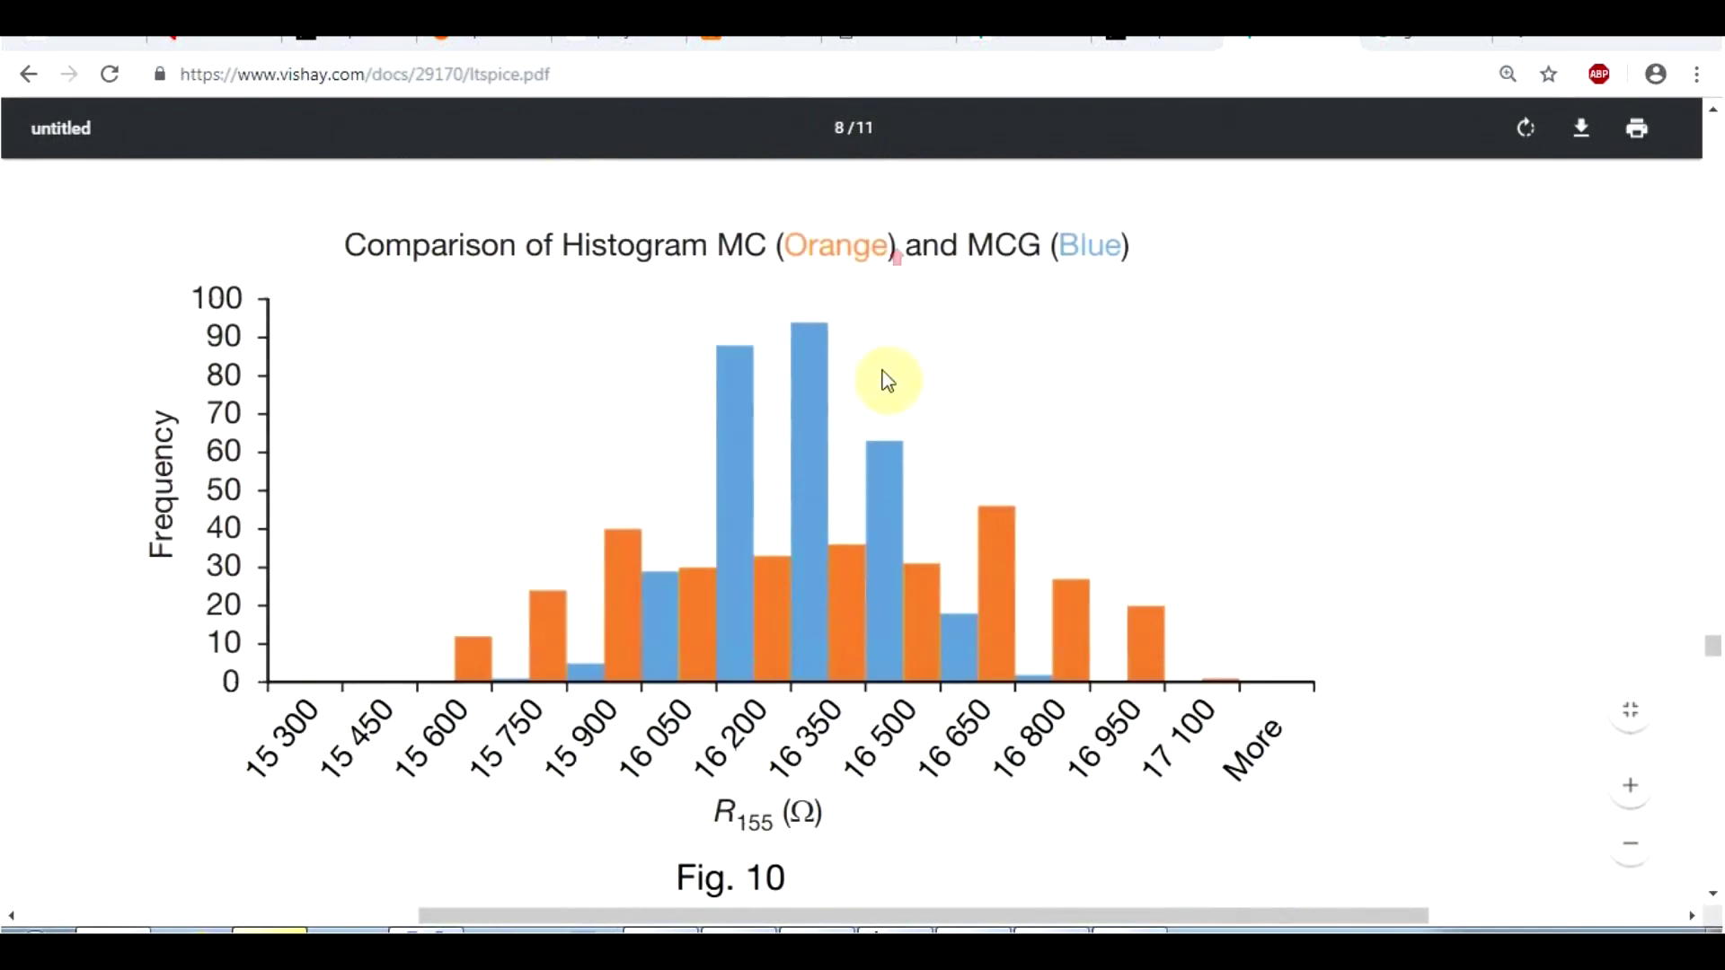